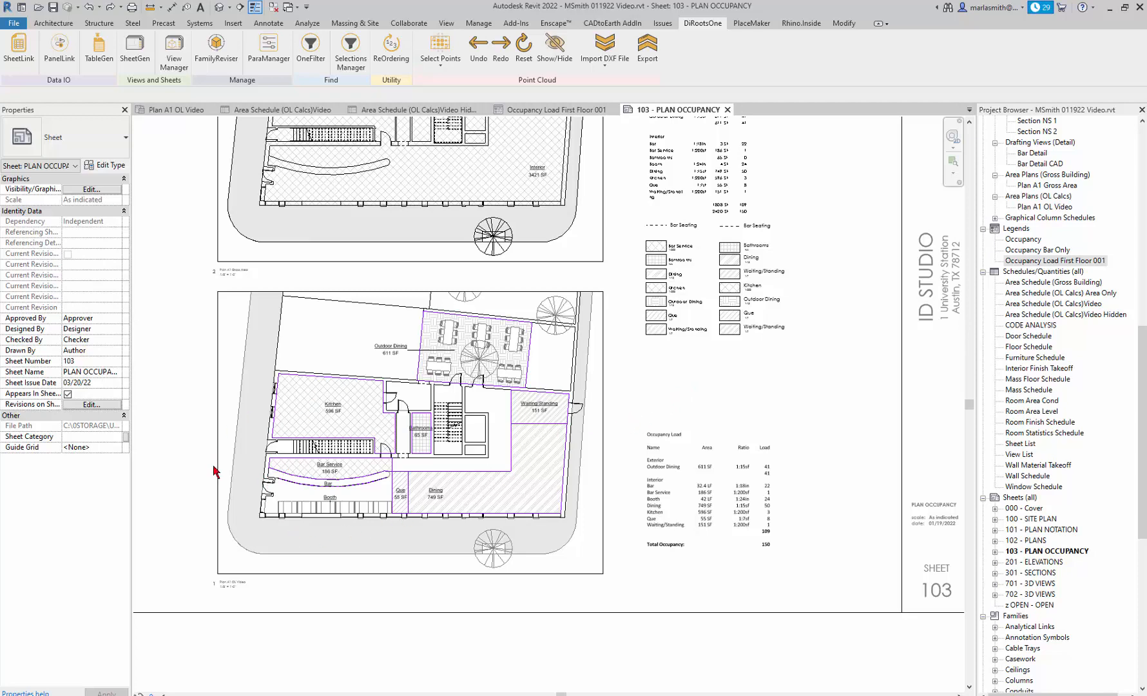
# Activate the lower occupancy area plan view on the sheet for editing at the bar's rounded end
pyautogui.scroll(3, 215, 472)
pyautogui.scroll(2, 477, 460)
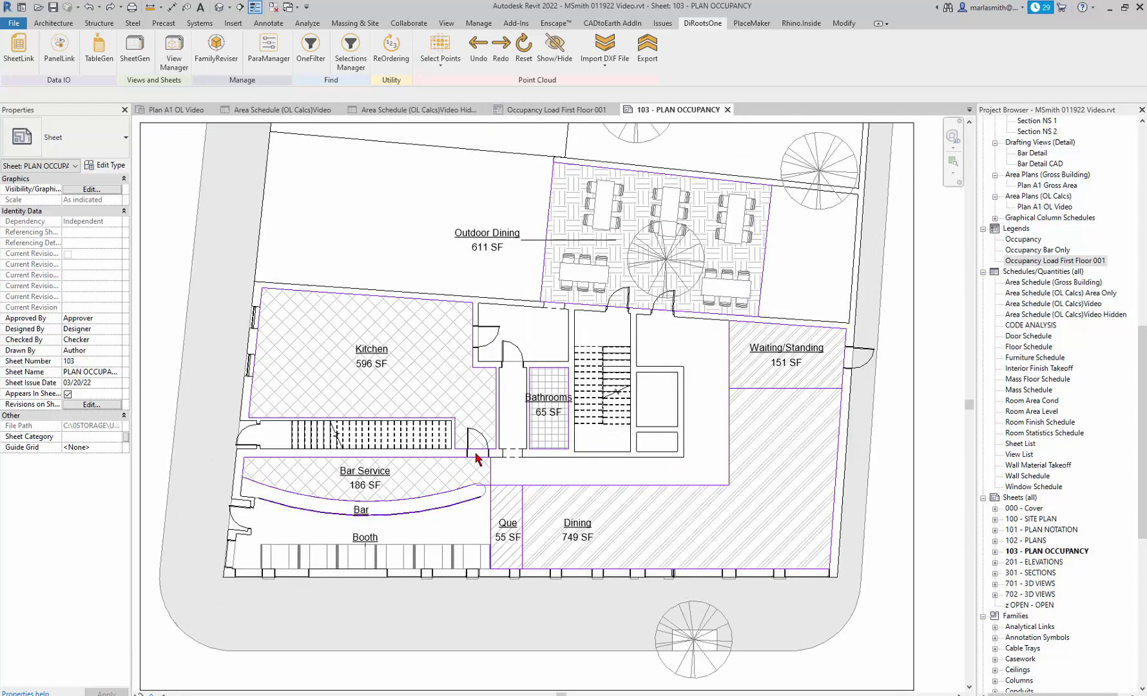
pyautogui.doubleClick(641, 484)
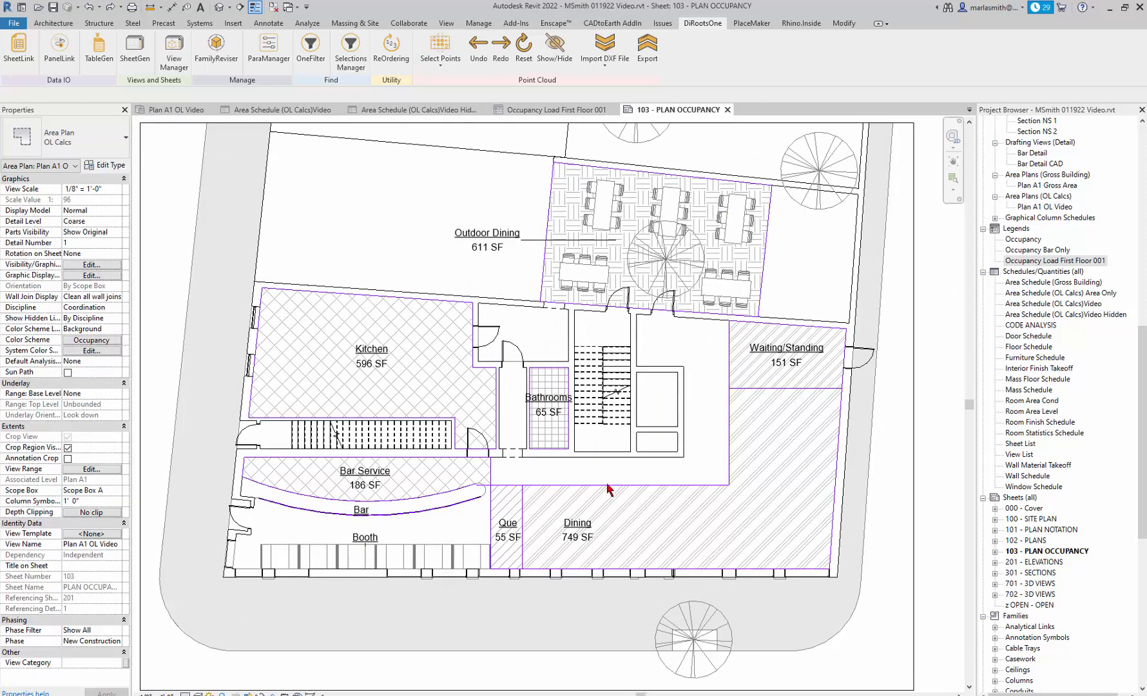
pyautogui.scroll(8, 485, 513)
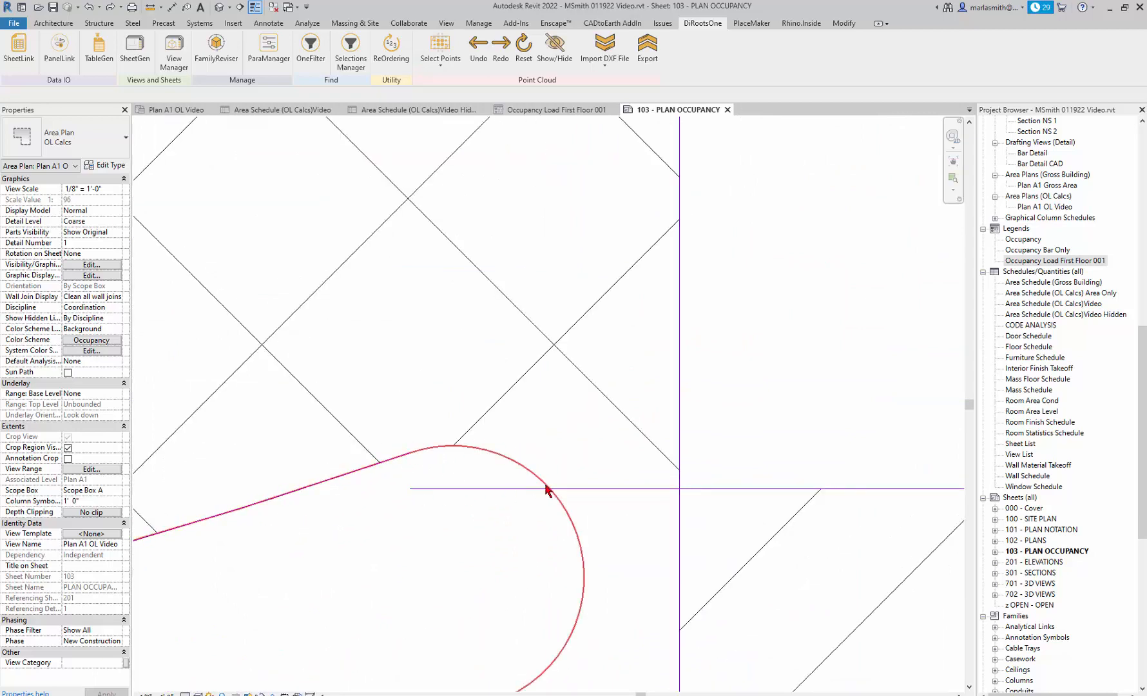
# Draw an area boundary arc of about 1'-0" radius along the bar's rounded end, up to the horizontal boundary line
pyautogui.click(65, 23)
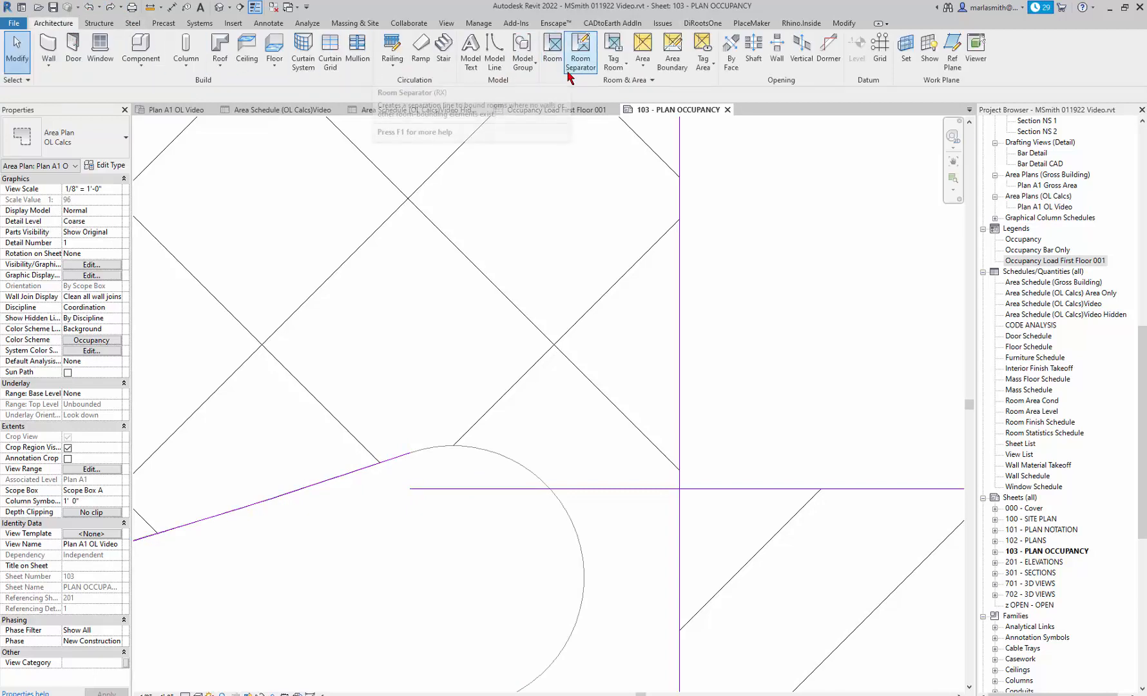
pyautogui.click(672, 53)
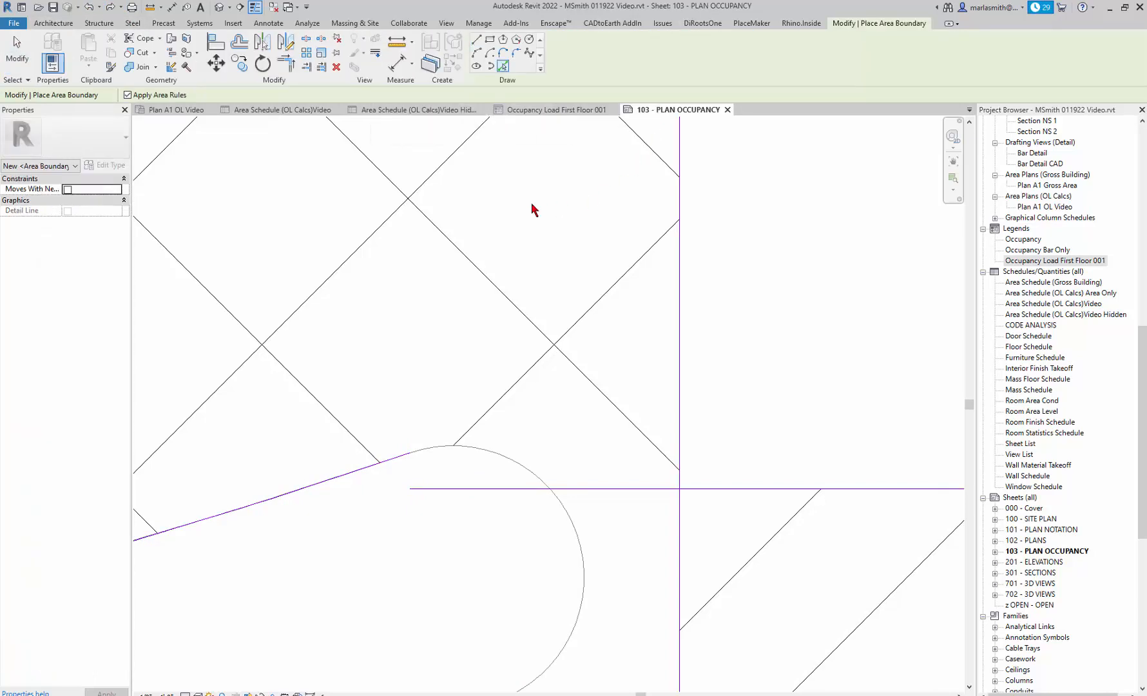
pyautogui.click(476, 55)
pyautogui.click(410, 454)
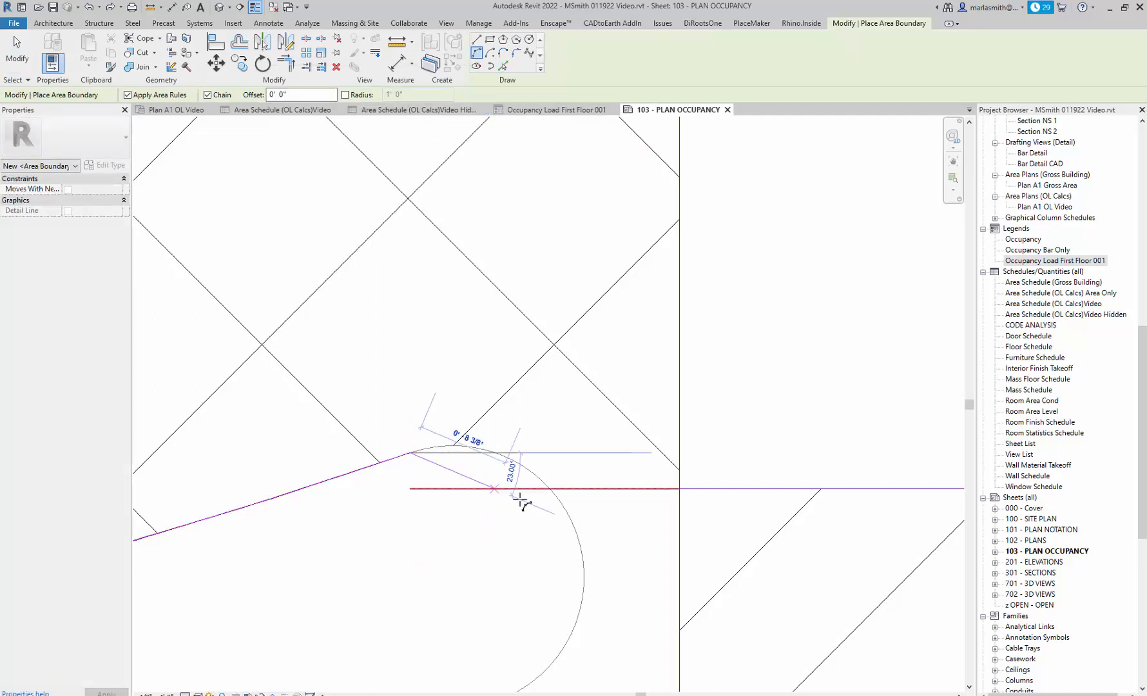
pyautogui.click(552, 489)
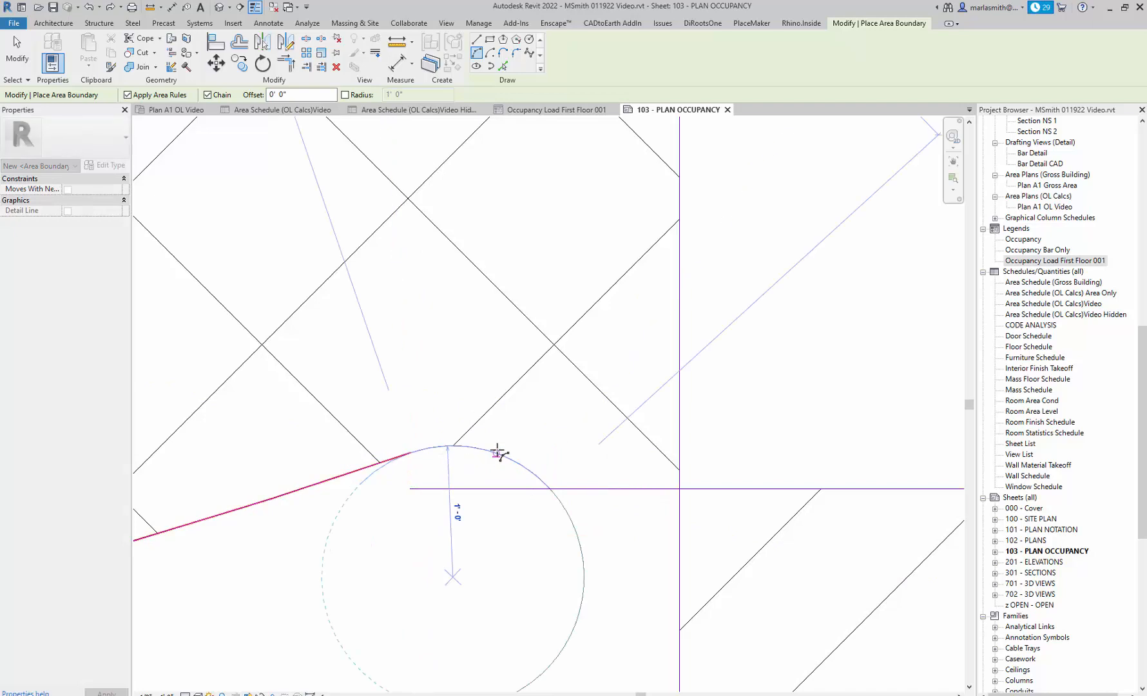
pyautogui.click(559, 452)
pyautogui.press('Escape')
pyautogui.press('Escape')
# Shorten the horizontal area boundary line so that it ends on the bar's rounded edge
pyautogui.click(507, 489)
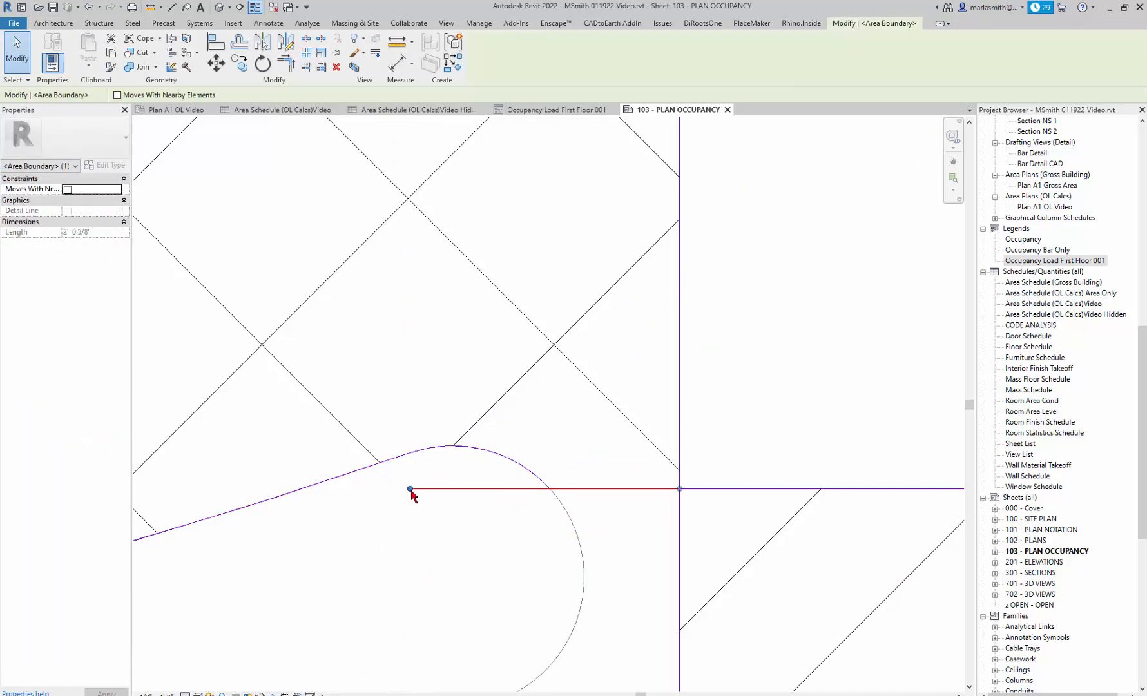
pyautogui.moveTo(410, 488); pyautogui.dragTo(550, 488)
pyautogui.scroll(-2, 518, 416)
pyautogui.press('Escape')
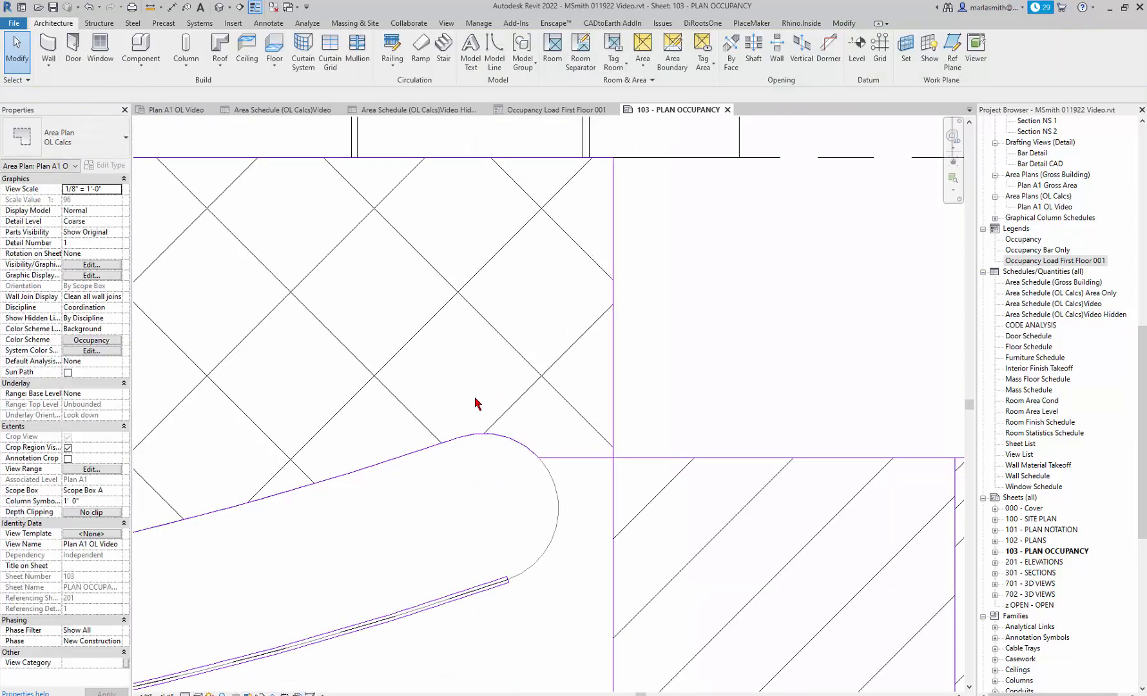
# Override the projection line color of the <Area Boundary> lines to black in the area plan's visibility/graphics settings
pyautogui.scroll(-3, 477, 403)
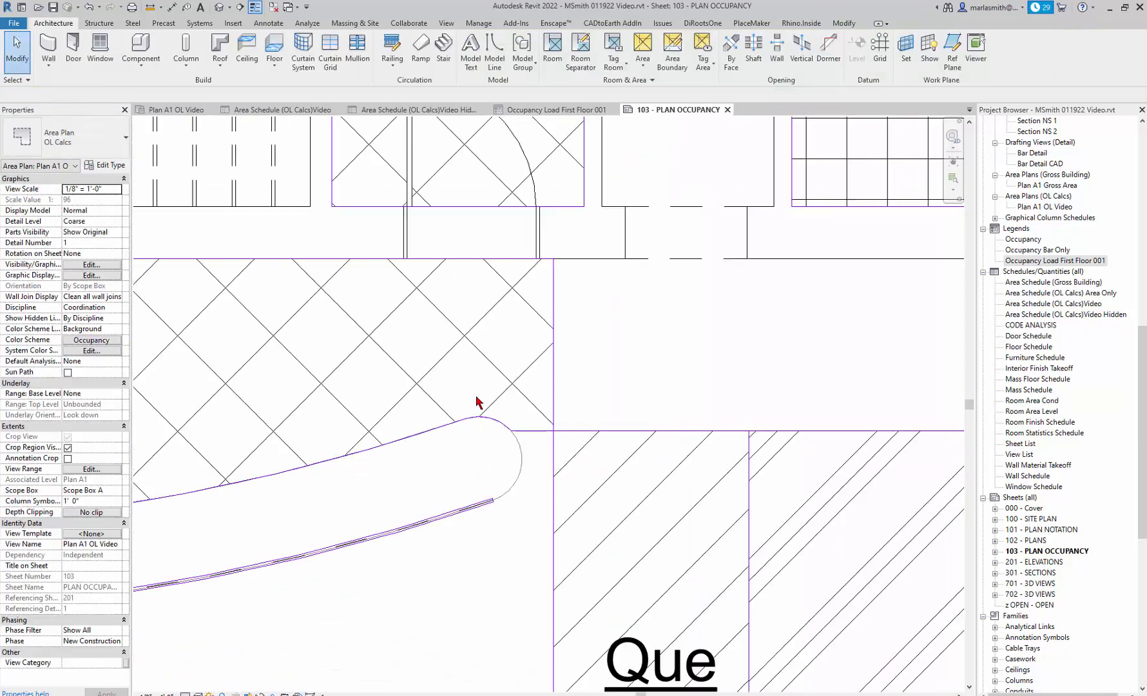
pyautogui.scroll(-2, 479, 402)
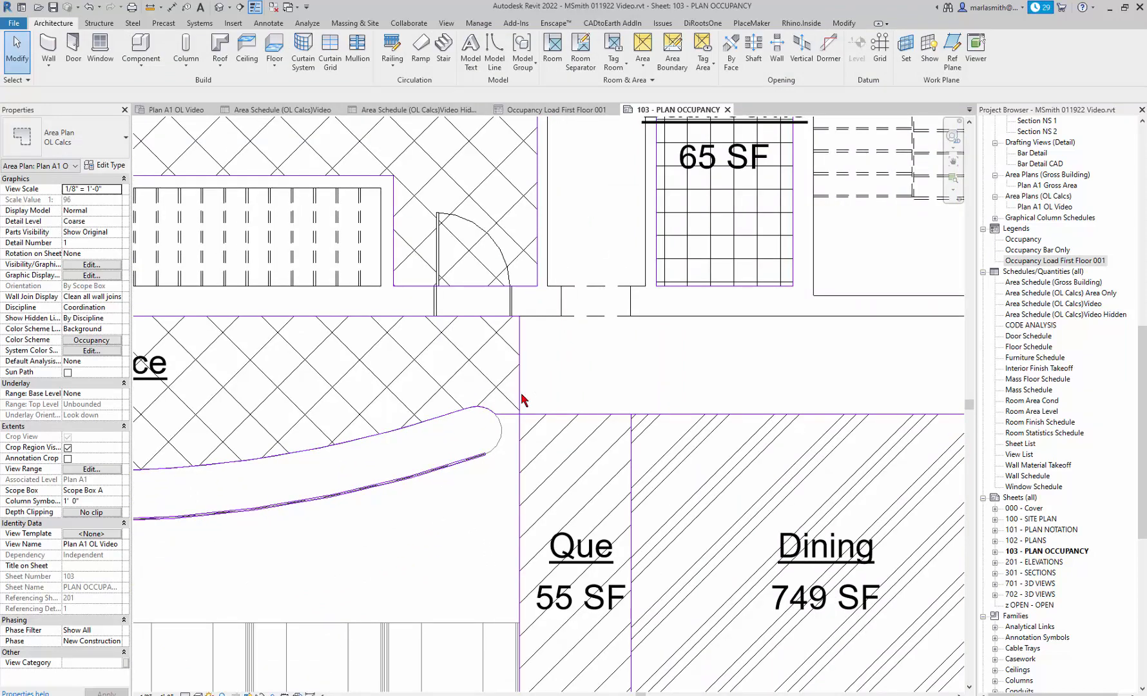
pyautogui.scroll(-1, 677, 384)
pyautogui.scroll(-1, 514, 469)
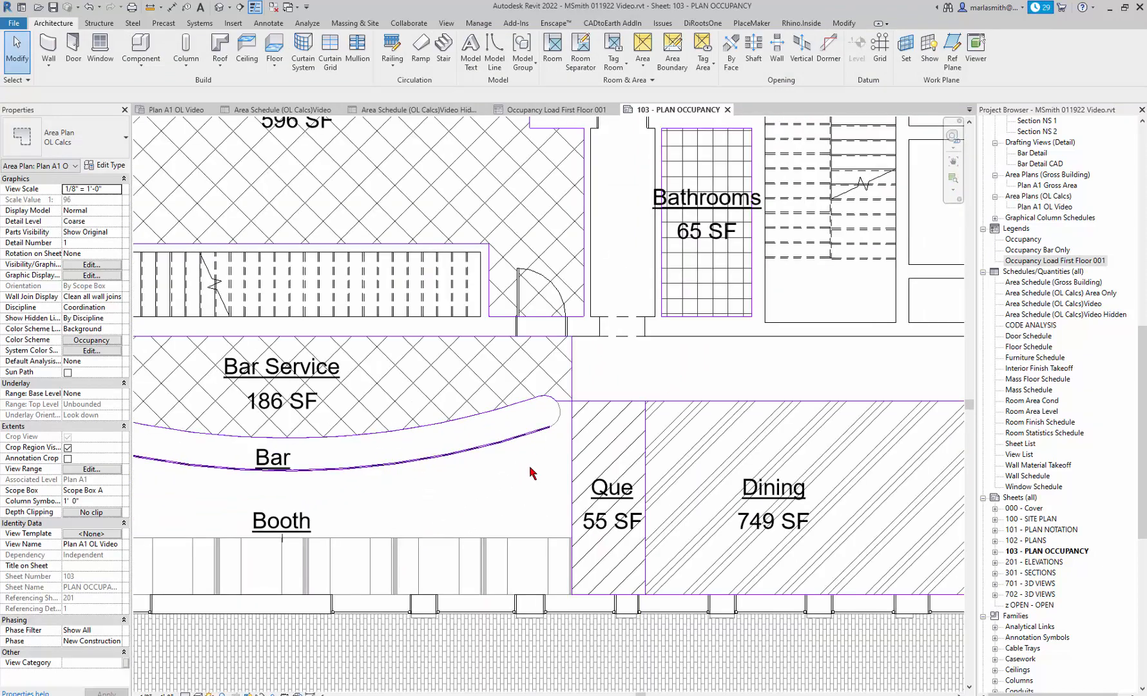
pyautogui.scroll(-1, 530, 471)
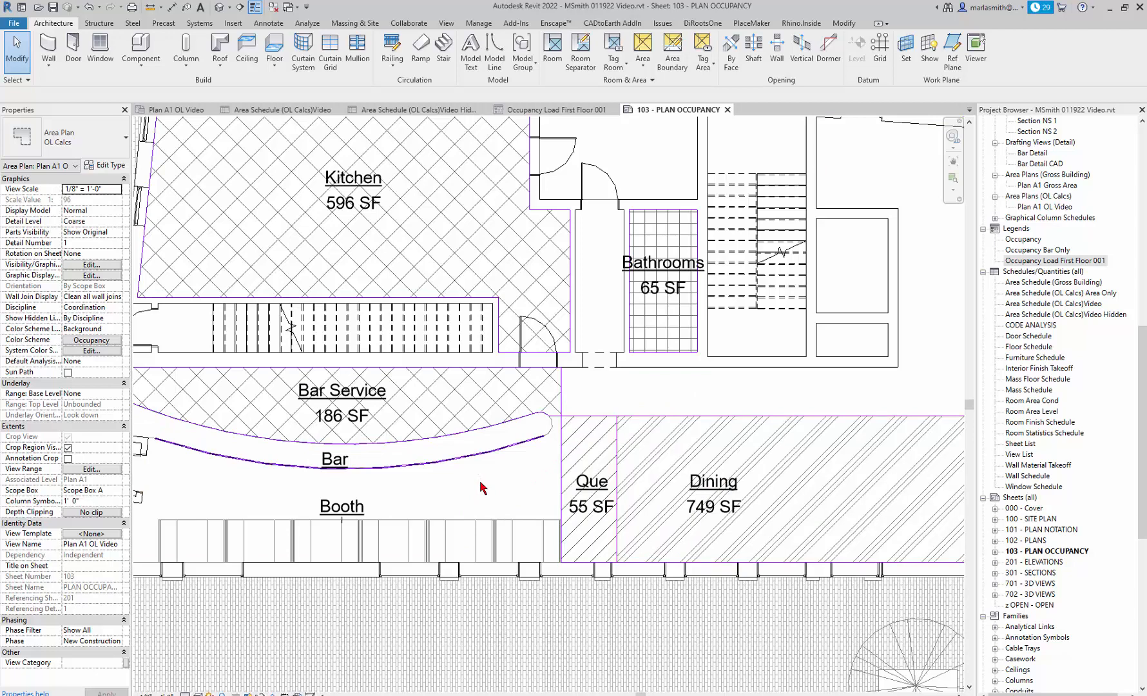
pyautogui.press('v')
pyautogui.press('g')
pyautogui.scroll(-9, 603, 418)
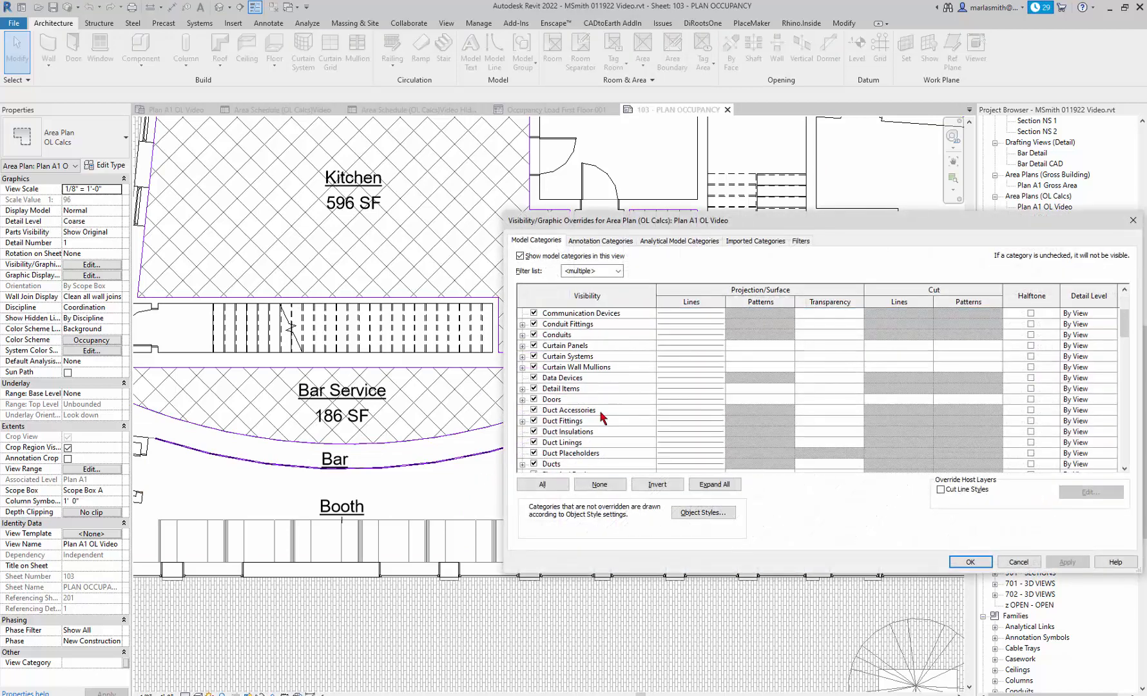
pyautogui.scroll(-5, 602, 417)
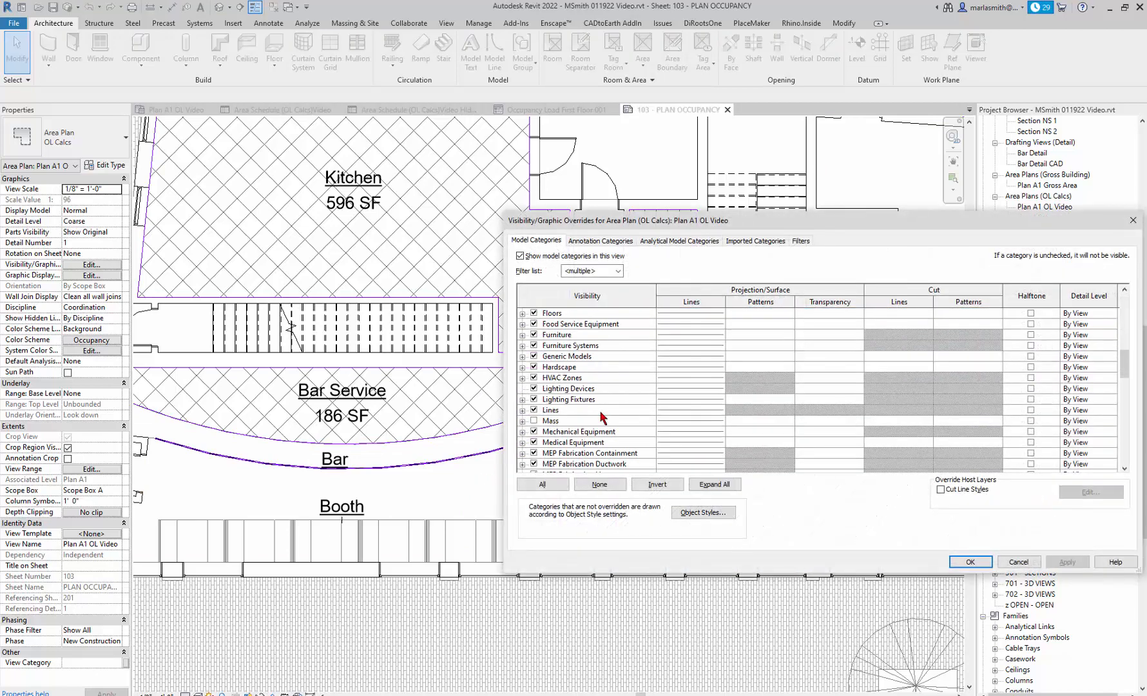
pyautogui.click(523, 411)
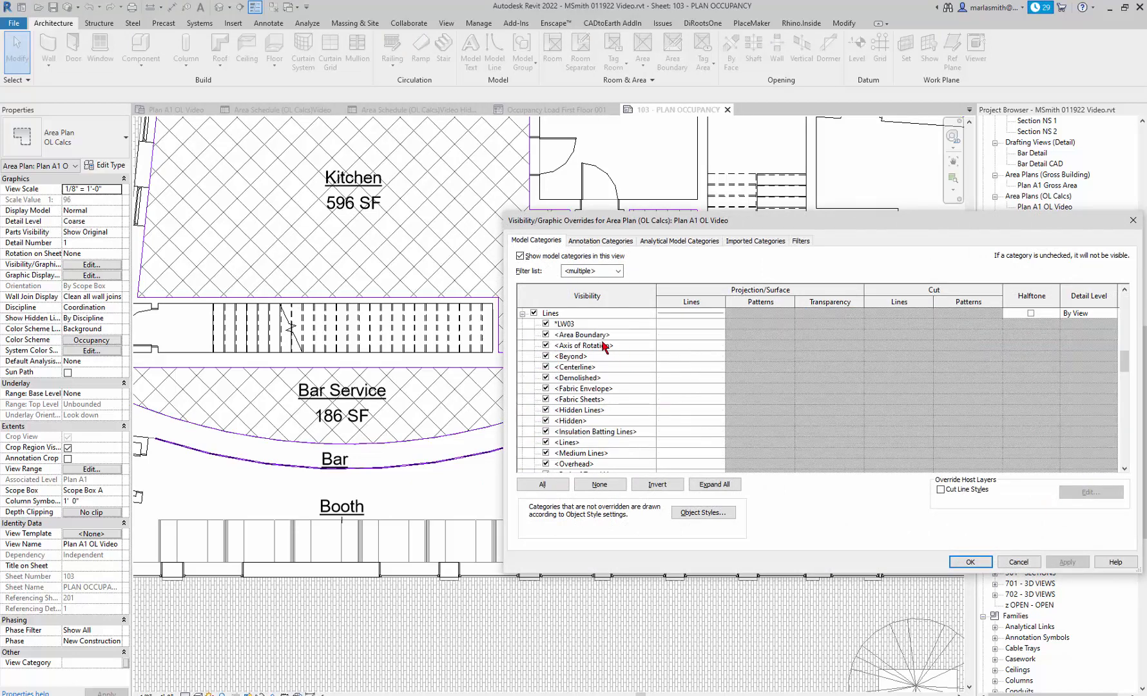
pyautogui.click(690, 337)
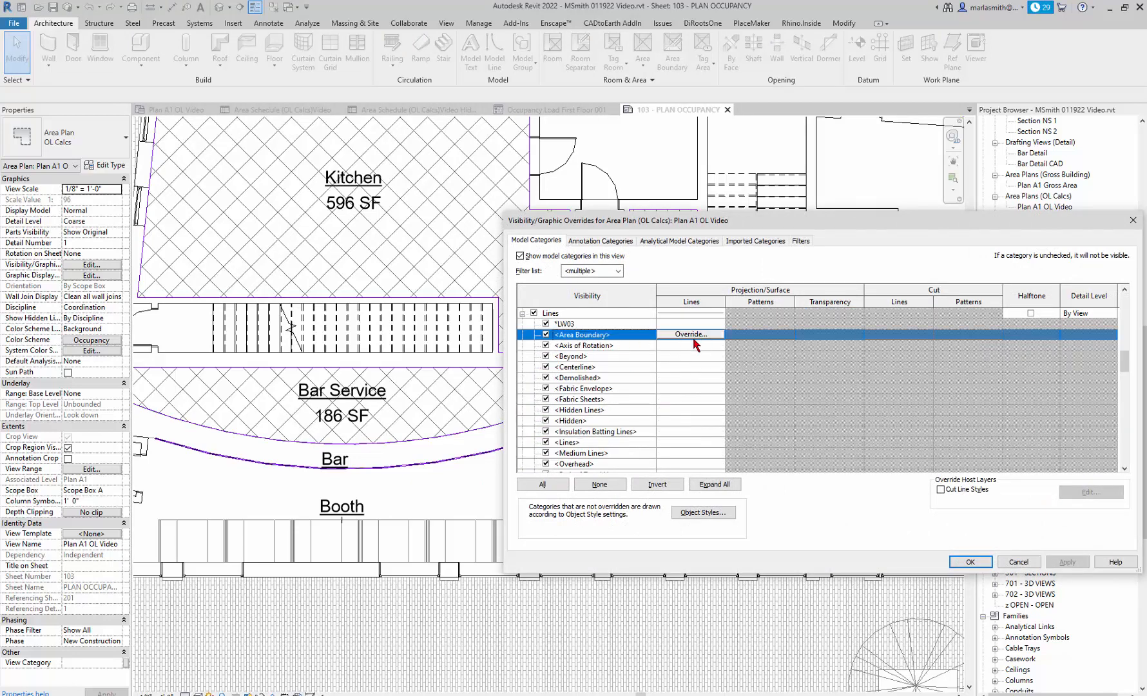
pyautogui.click(690, 336)
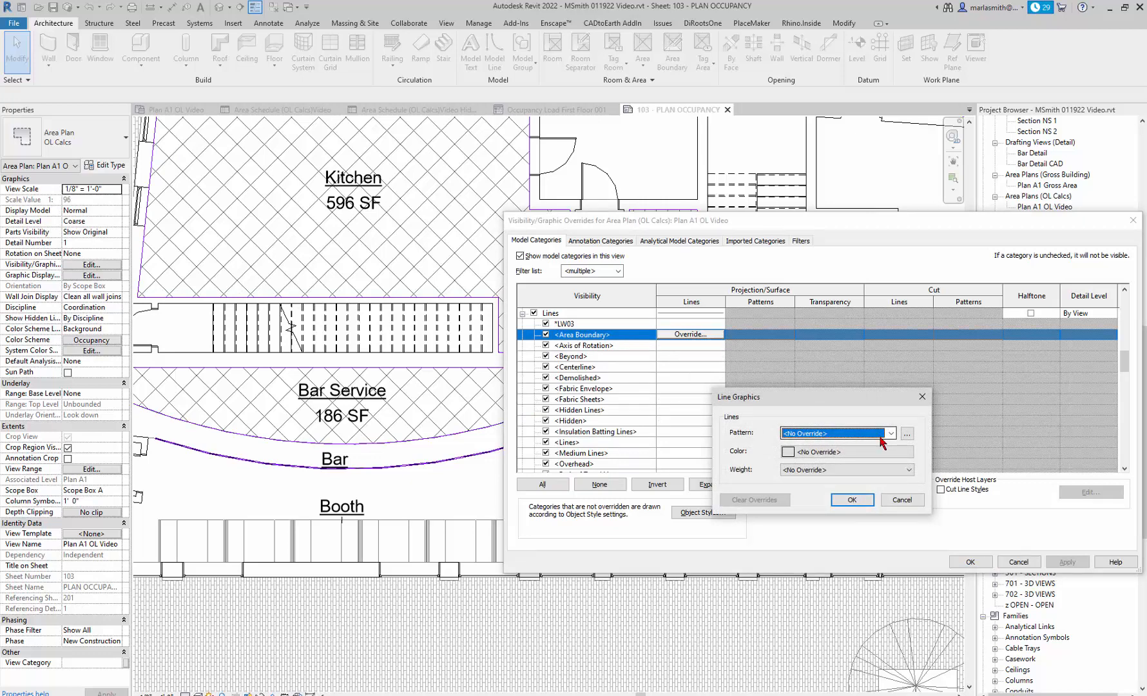
pyautogui.click(838, 452)
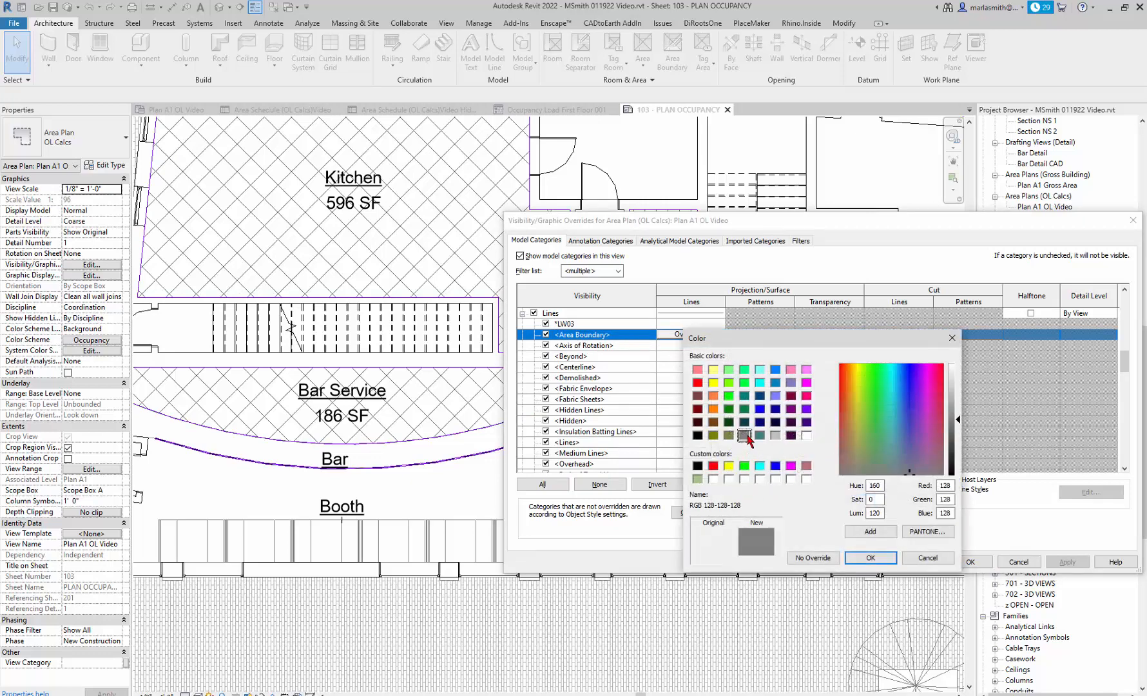
pyautogui.click(698, 437)
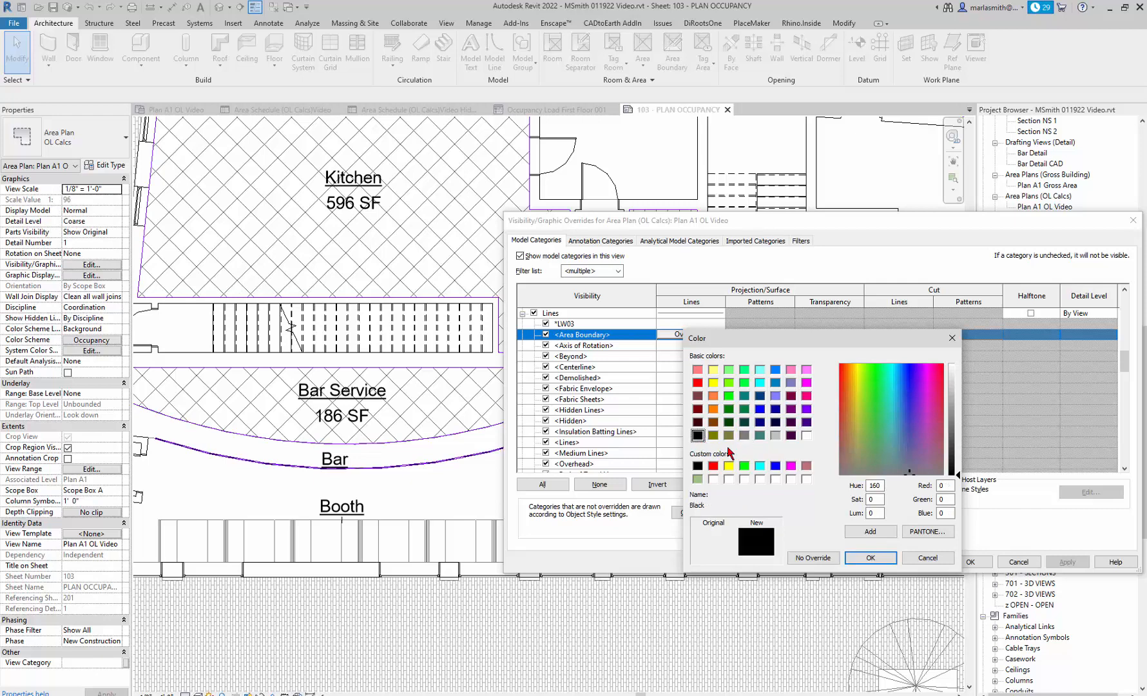
pyautogui.click(870, 558)
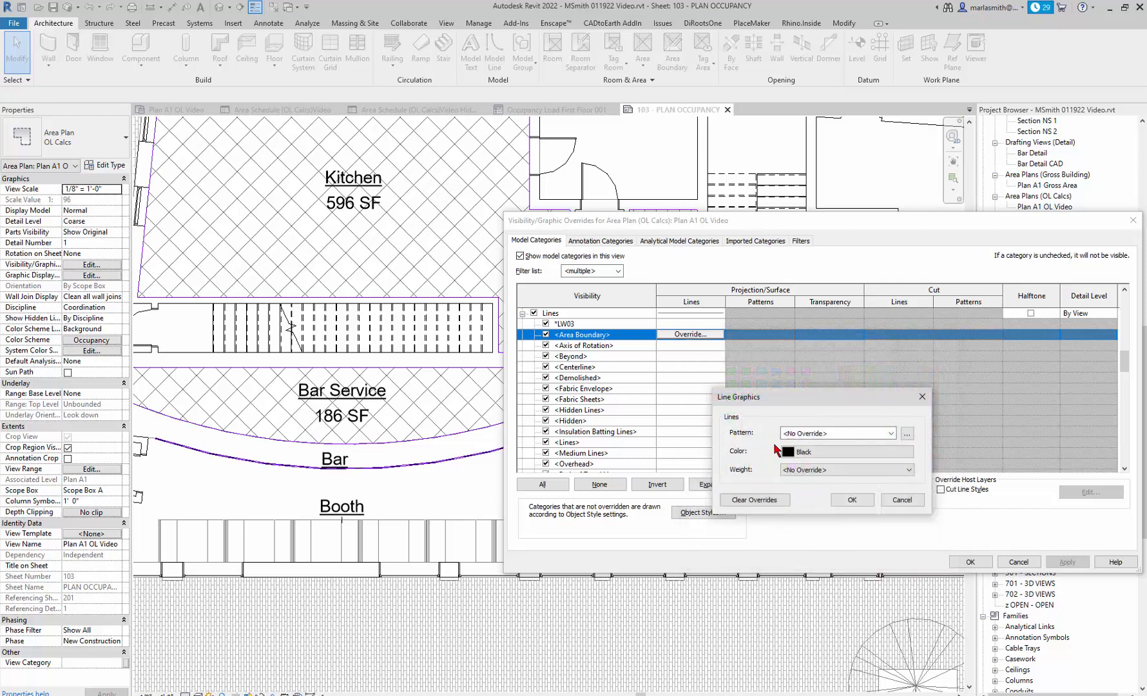
# Set the area boundary line weight override to 8 and apply the graphic overrides to the view
pyautogui.click(857, 470)
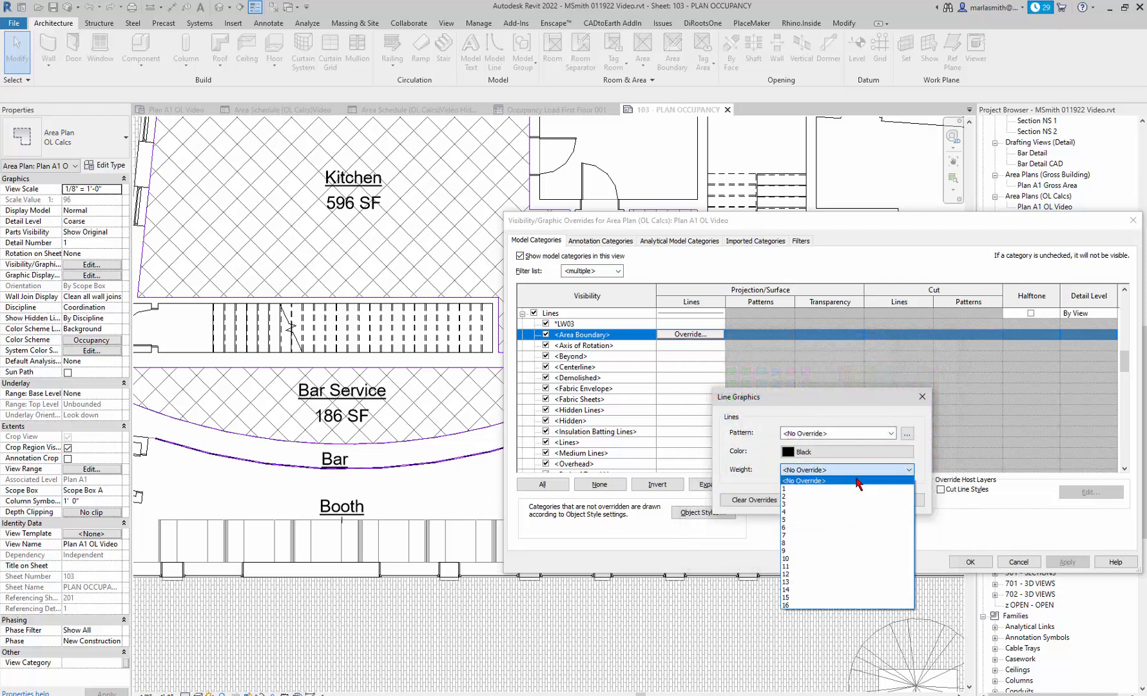
pyautogui.click(831, 544)
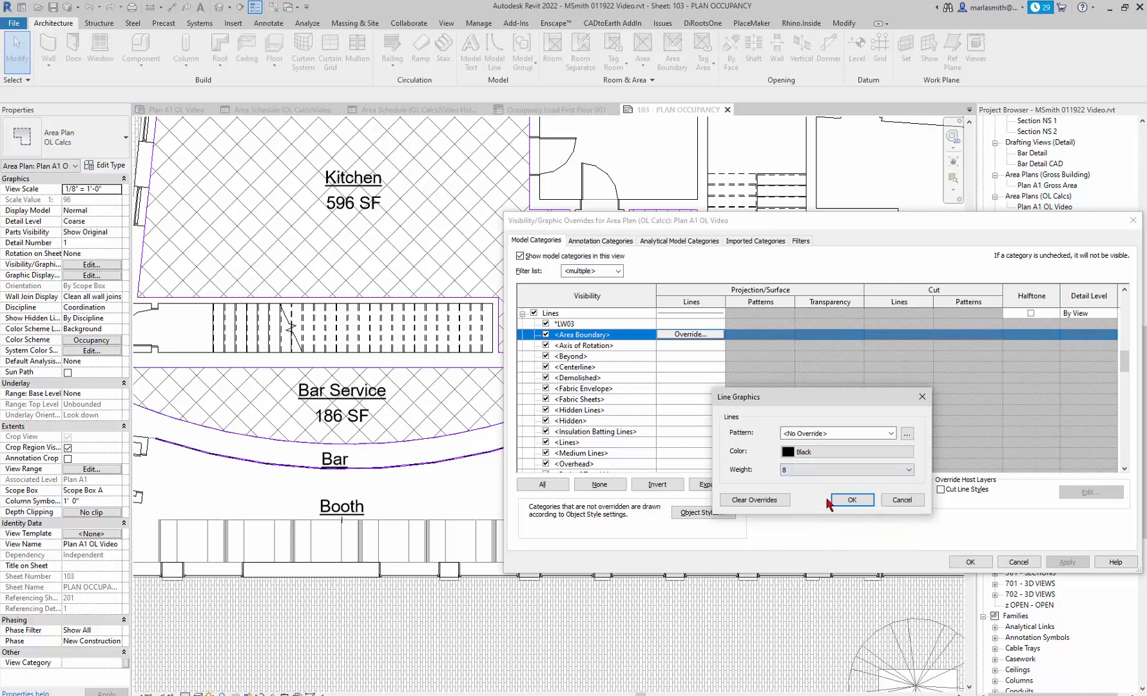
pyautogui.click(852, 500)
pyautogui.click(970, 562)
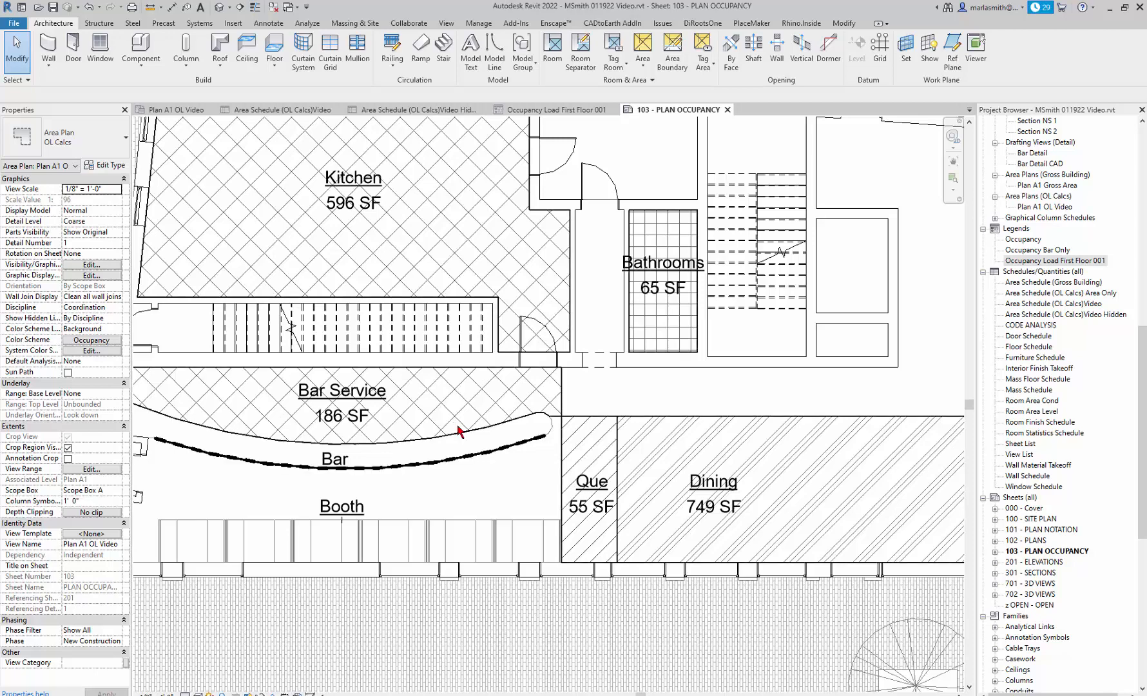
# Examine the thick dashed line along the bar and each of the booths along the lower wall
pyautogui.scroll(4, 315, 484)
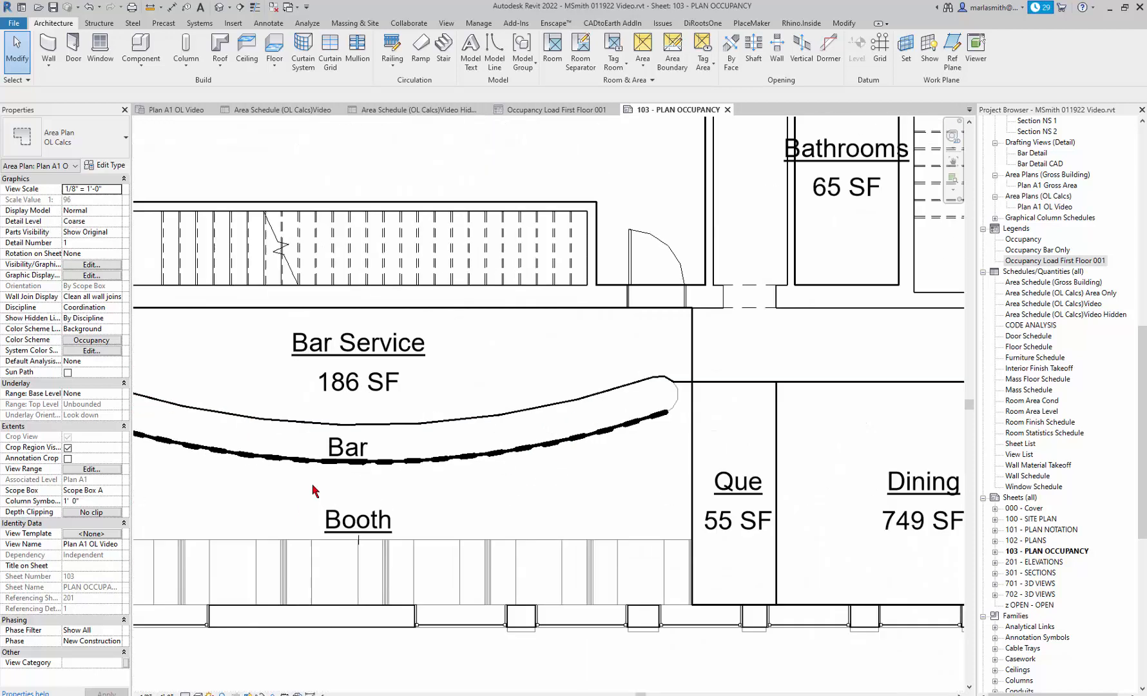
pyautogui.scroll(3, 347, 477)
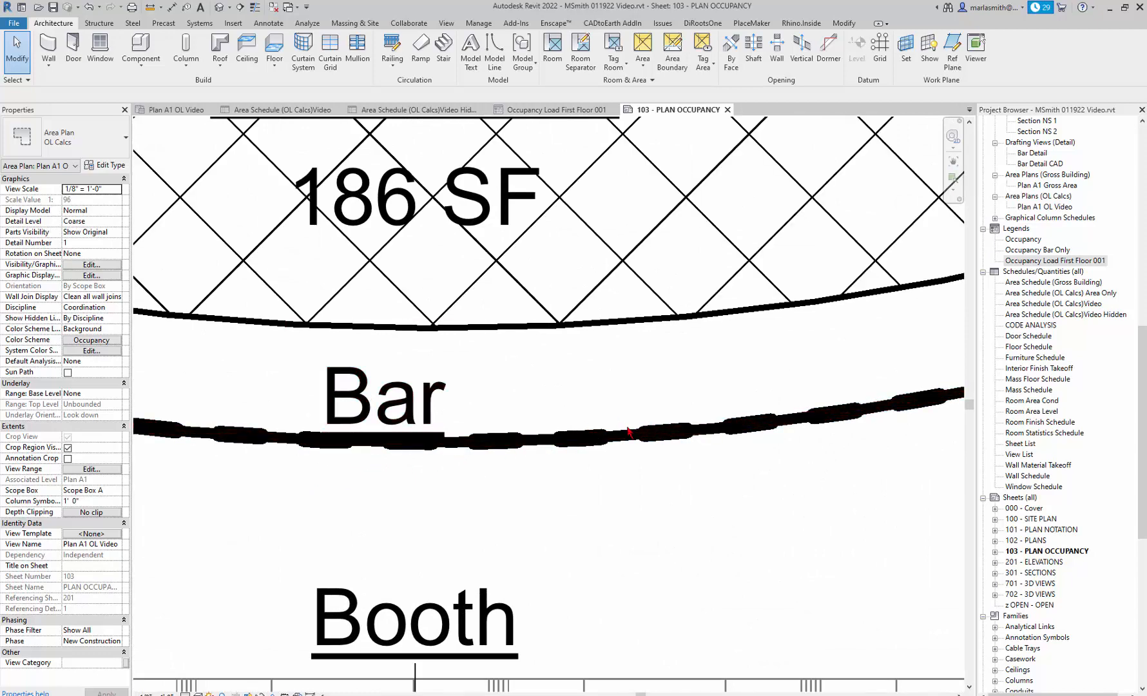
pyautogui.scroll(-1, 646, 432)
pyautogui.scroll(-3, 646, 431)
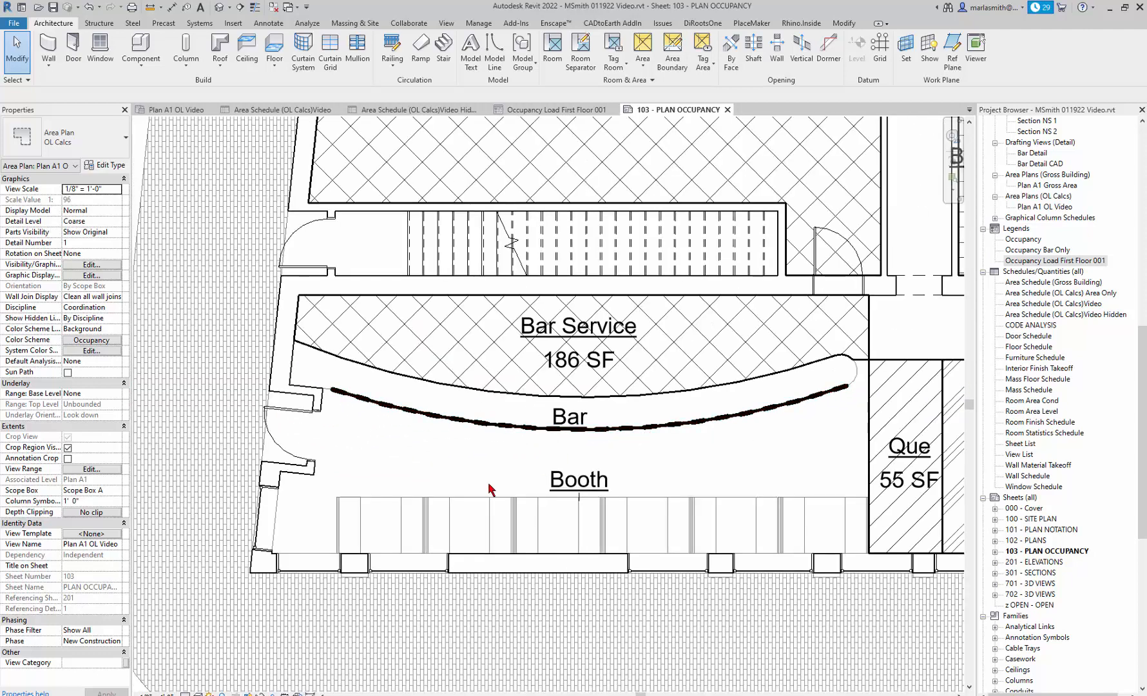
pyautogui.click(382, 508)
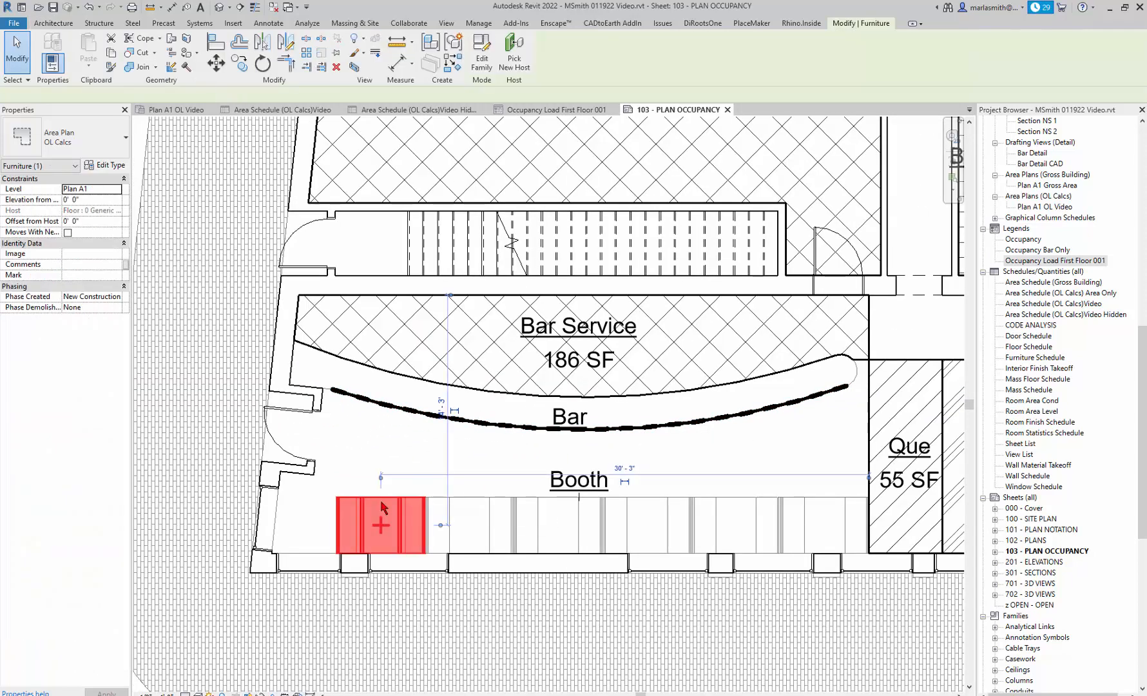
pyautogui.click(490, 506)
pyautogui.click(553, 510)
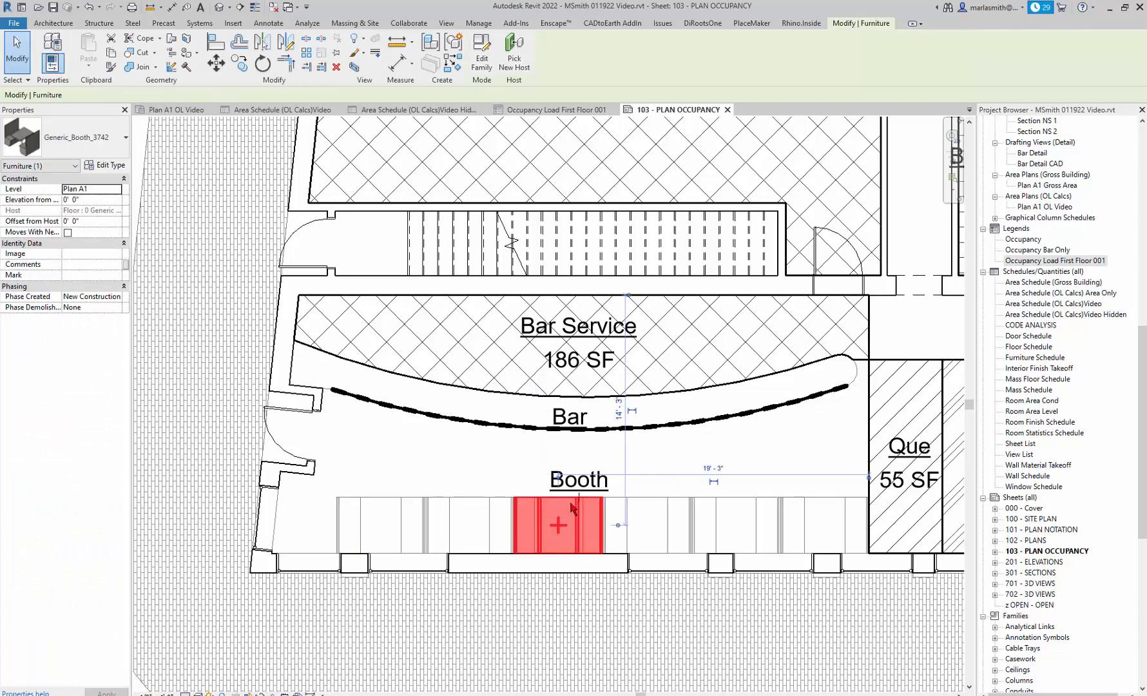
pyautogui.click(648, 504)
pyautogui.click(739, 507)
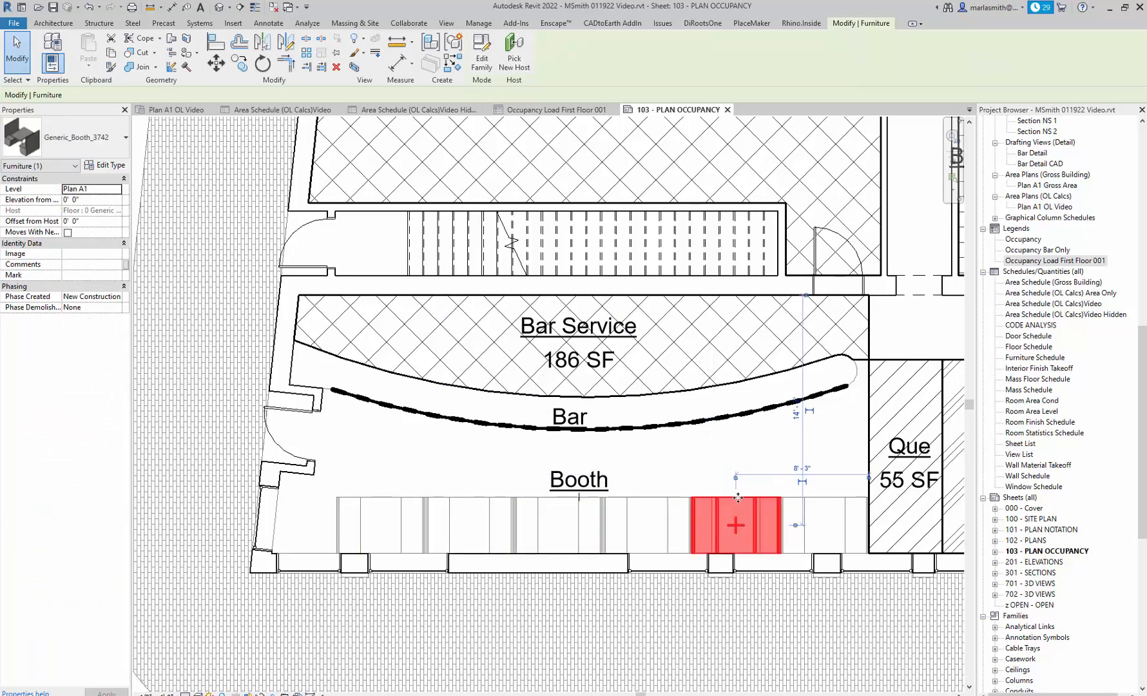
pyautogui.click(827, 511)
pyautogui.click(422, 453)
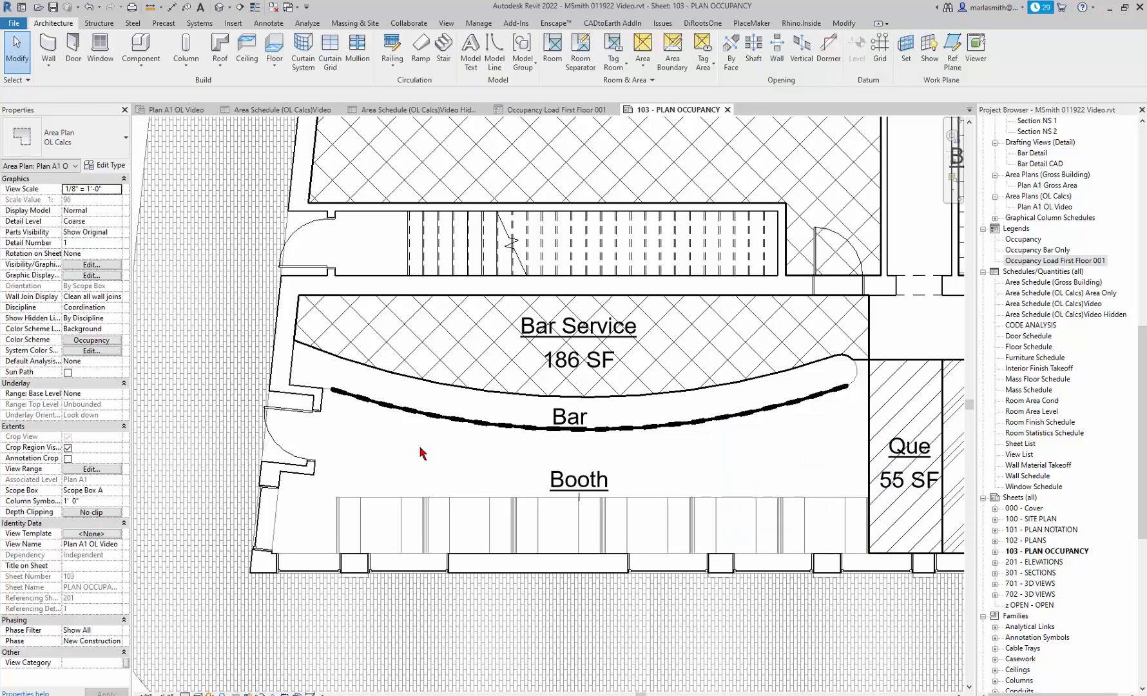
# Select the chain of area boundary lines under the dashed bar seating line and hide these elements in the view
pyautogui.scroll(6, 334, 400)
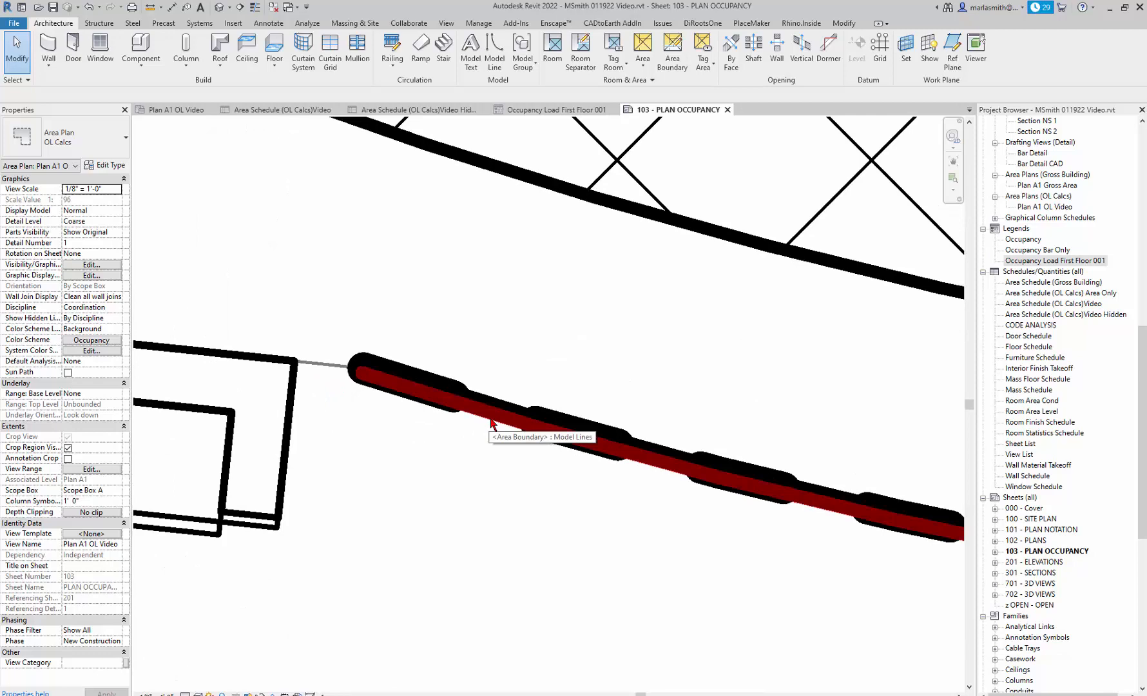
pyautogui.press('Tab')
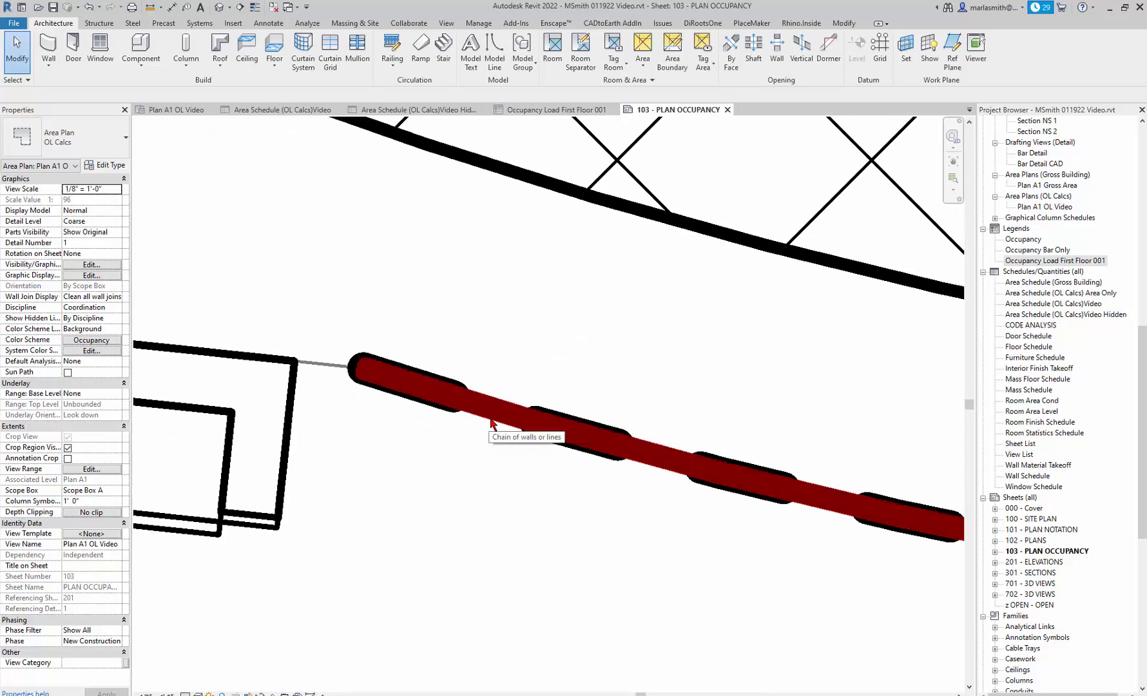
pyautogui.click(492, 422)
pyautogui.rightClick(492, 420)
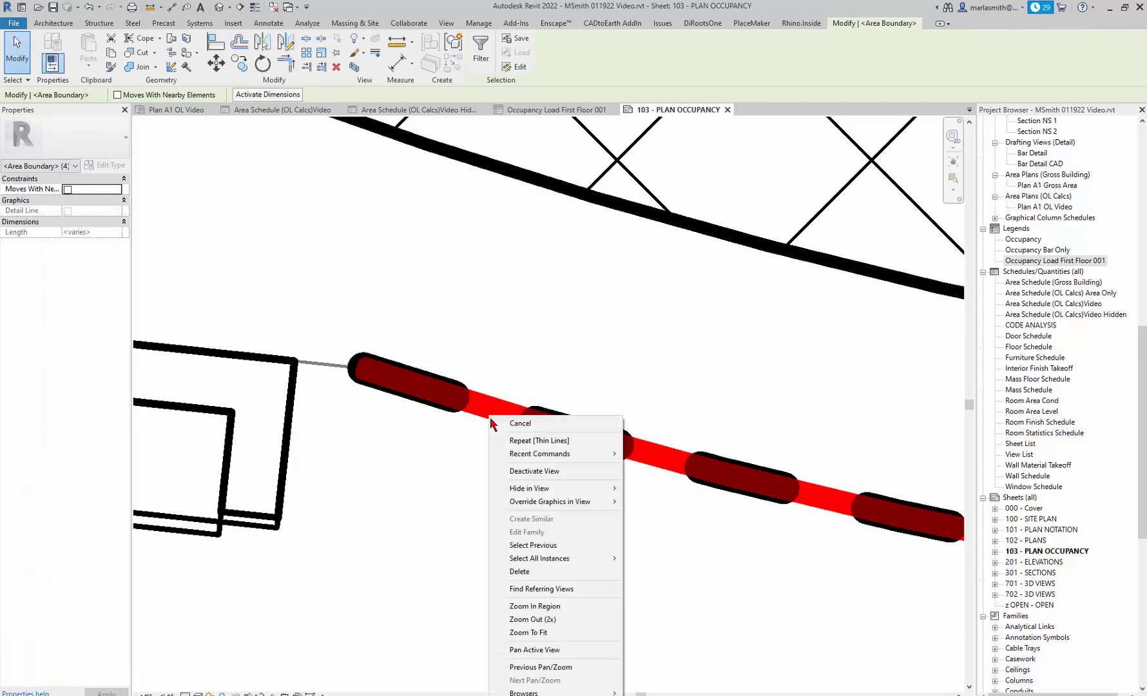
pyautogui.moveTo(557, 488)
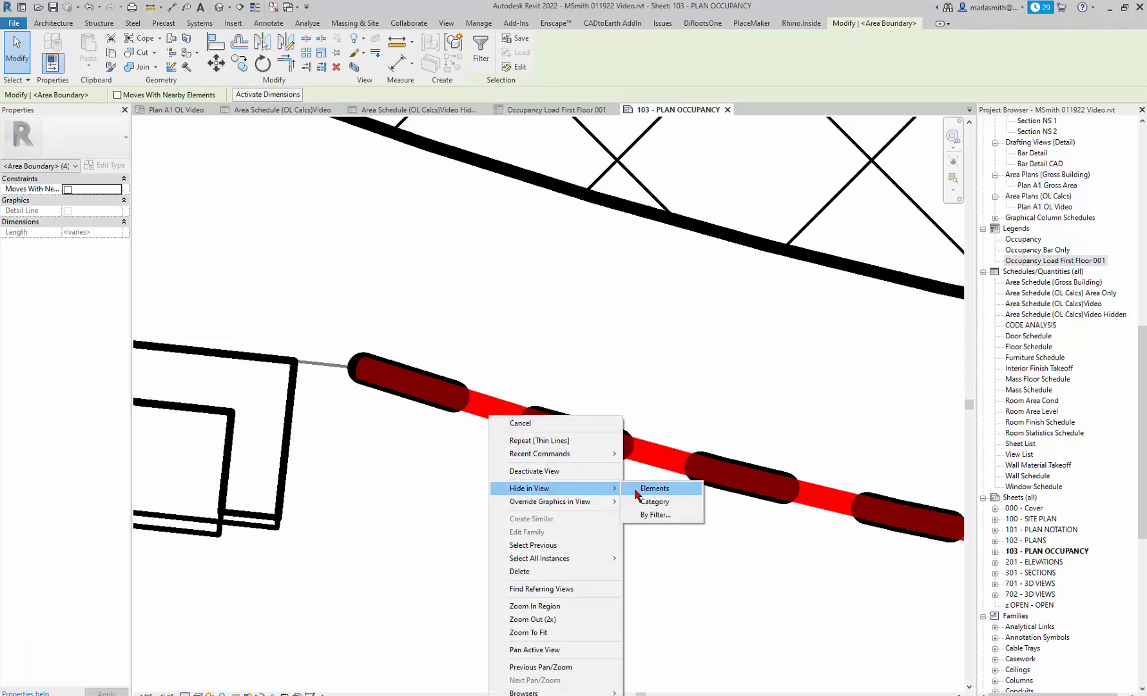
pyautogui.click(649, 489)
pyautogui.scroll(-6, 368, 450)
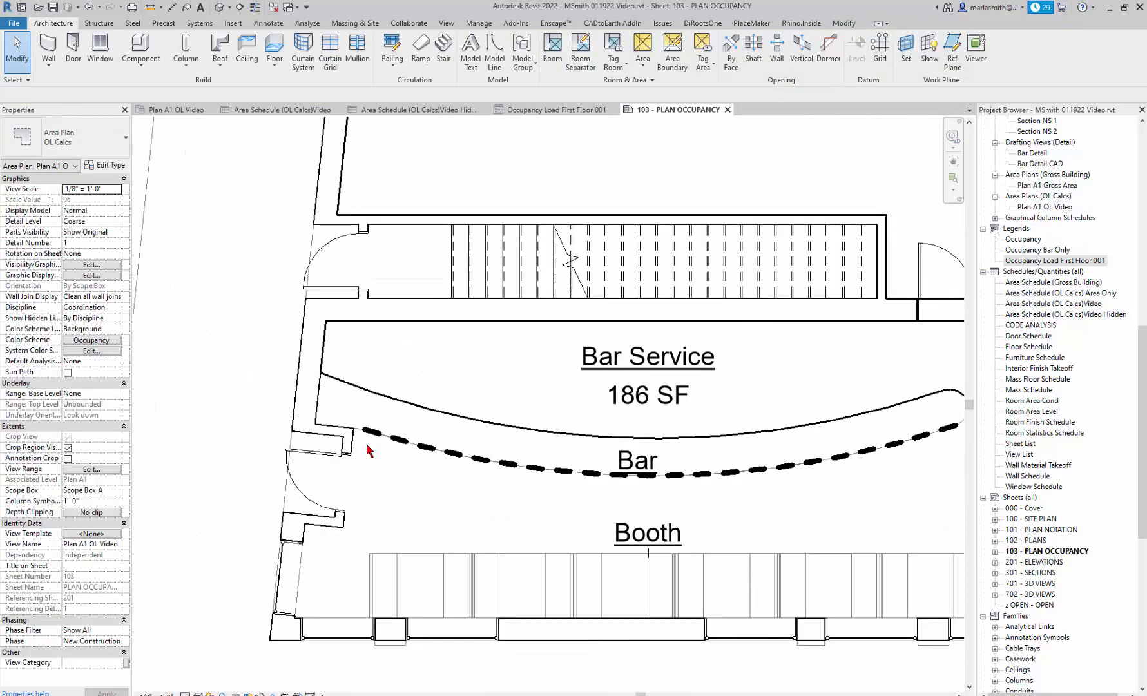
pyautogui.scroll(-1, 369, 450)
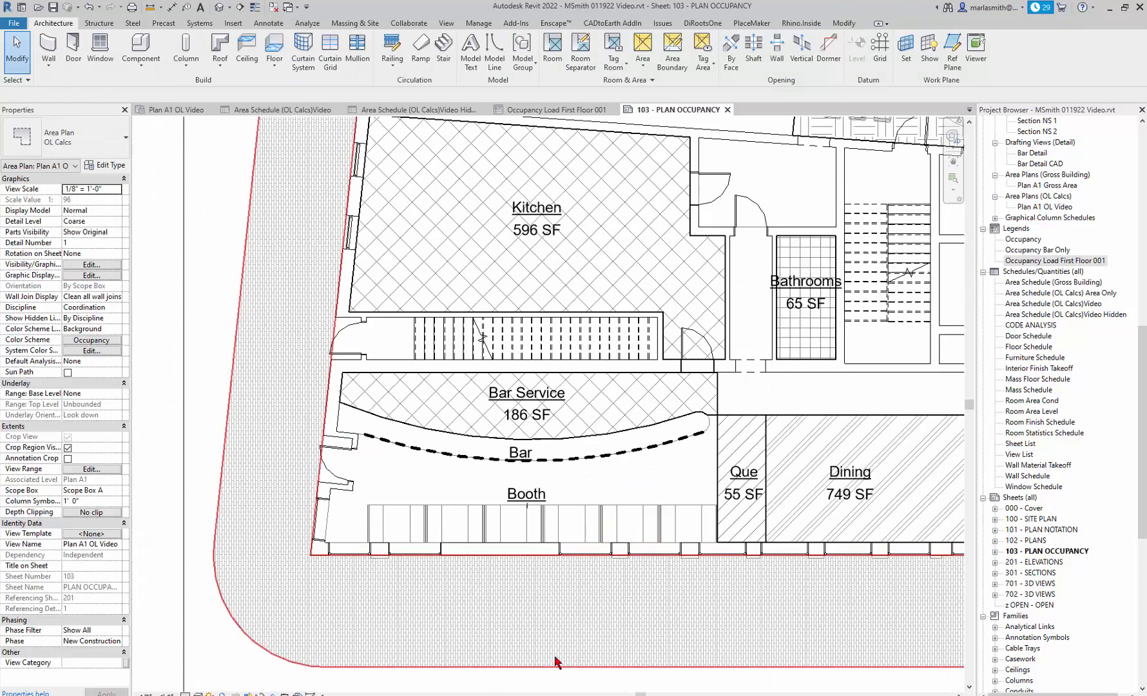
# Set the area plan's color scheme location to Foreground
pyautogui.scroll(-2, 391, 589)
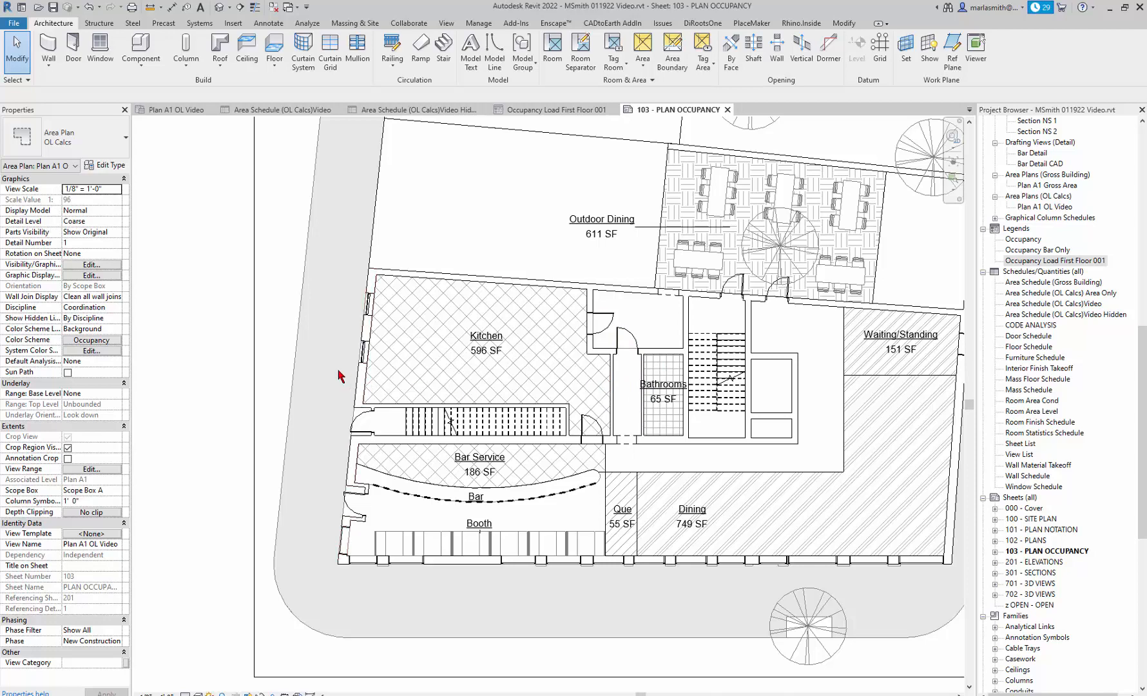
pyautogui.scroll(-2, 340, 376)
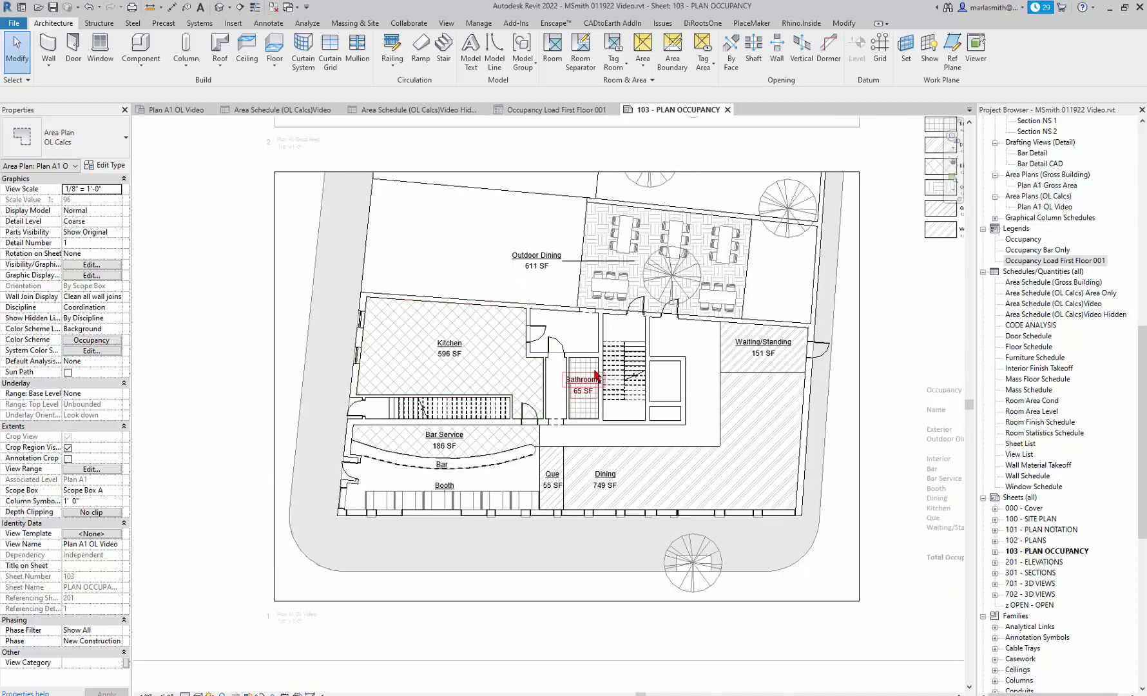
pyautogui.scroll(2, 579, 387)
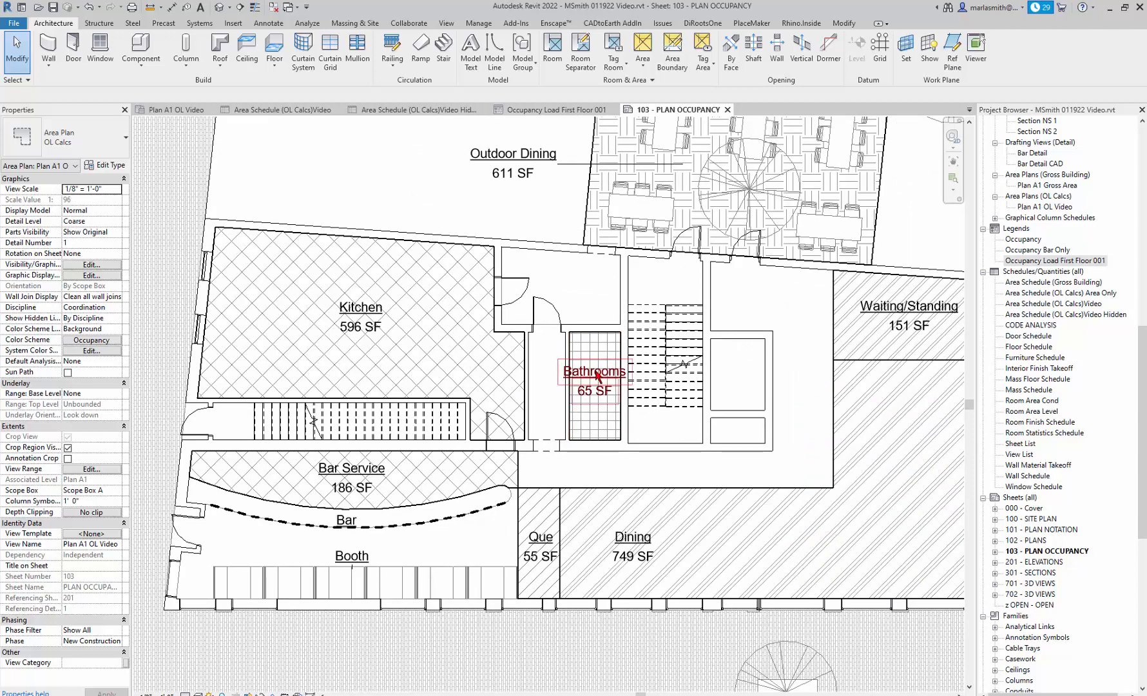
pyautogui.scroll(-2, 595, 375)
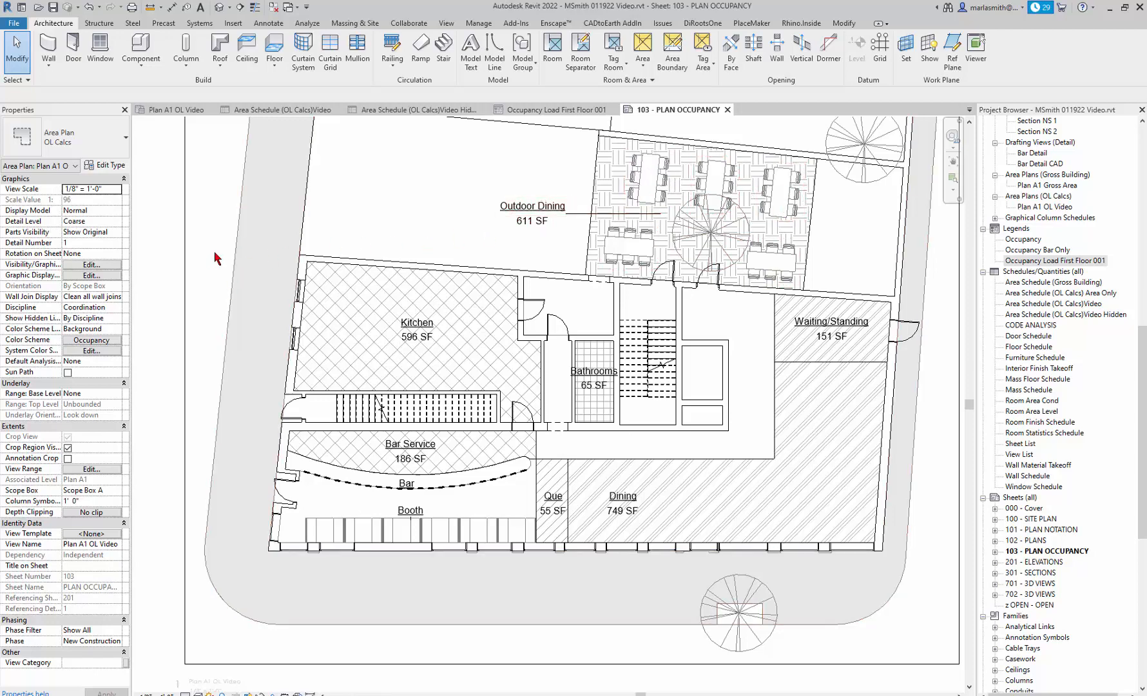
pyautogui.click(118, 330)
pyautogui.click(117, 330)
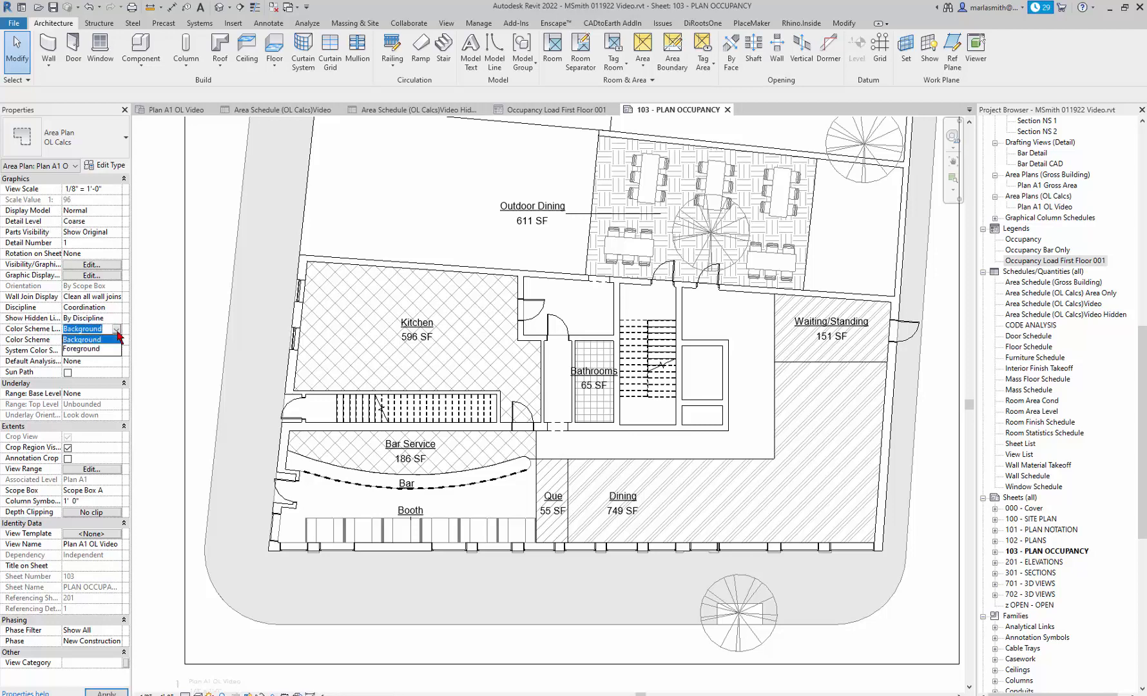
pyautogui.click(104, 350)
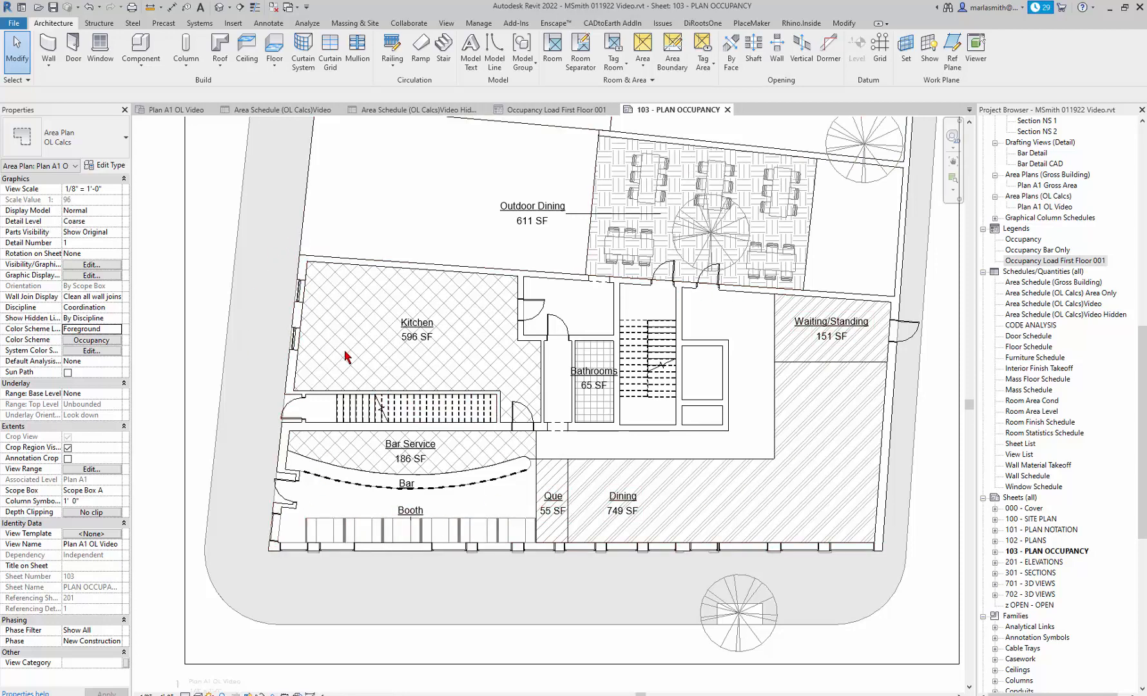
# Deactivate the area plan view, reactivate it through its color fill legend, and review the legend's type properties without changes
pyautogui.scroll(-3, 336, 378)
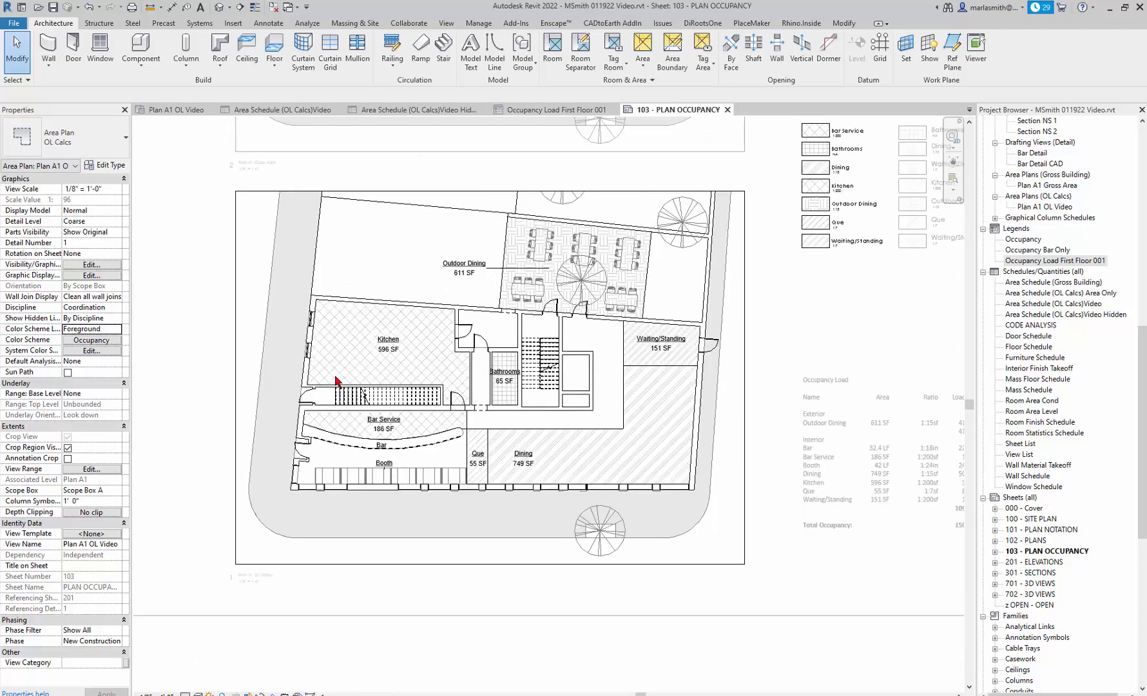
pyautogui.scroll(-1, 336, 381)
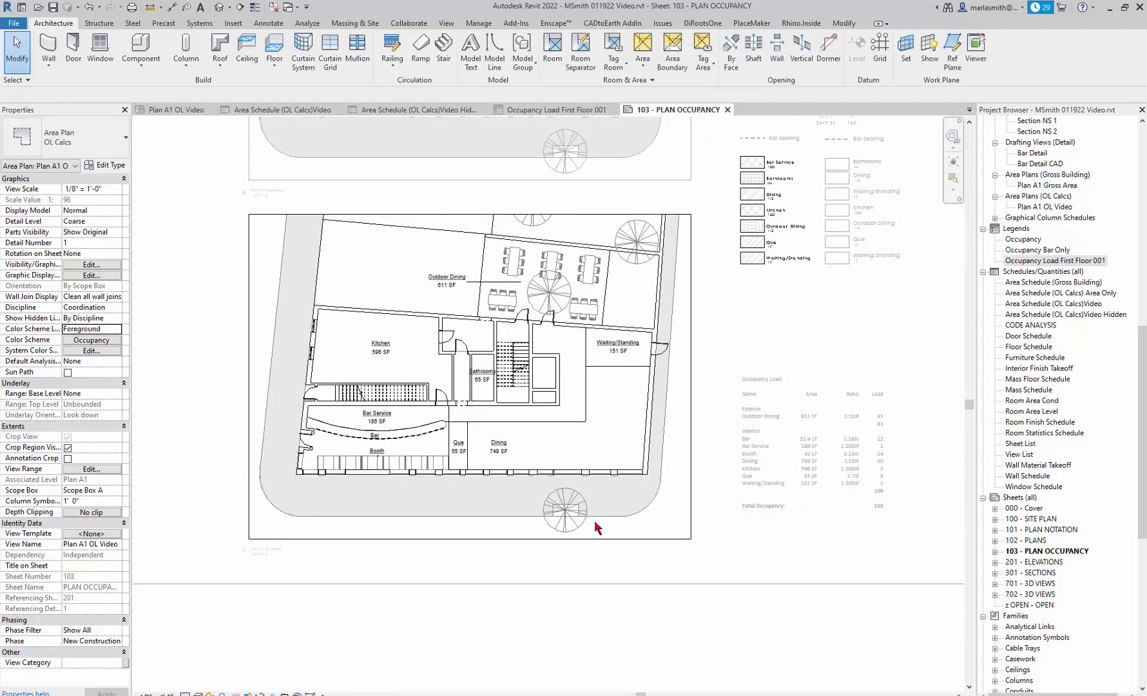
pyautogui.doubleClick(738, 554)
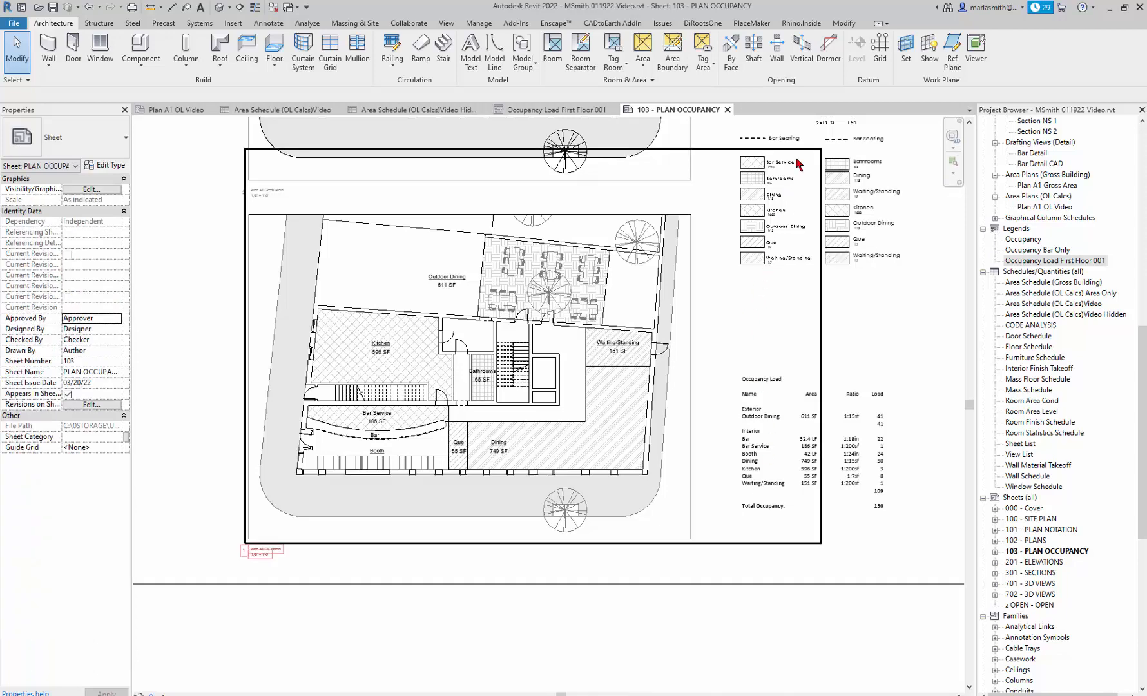
pyautogui.scroll(4, 798, 164)
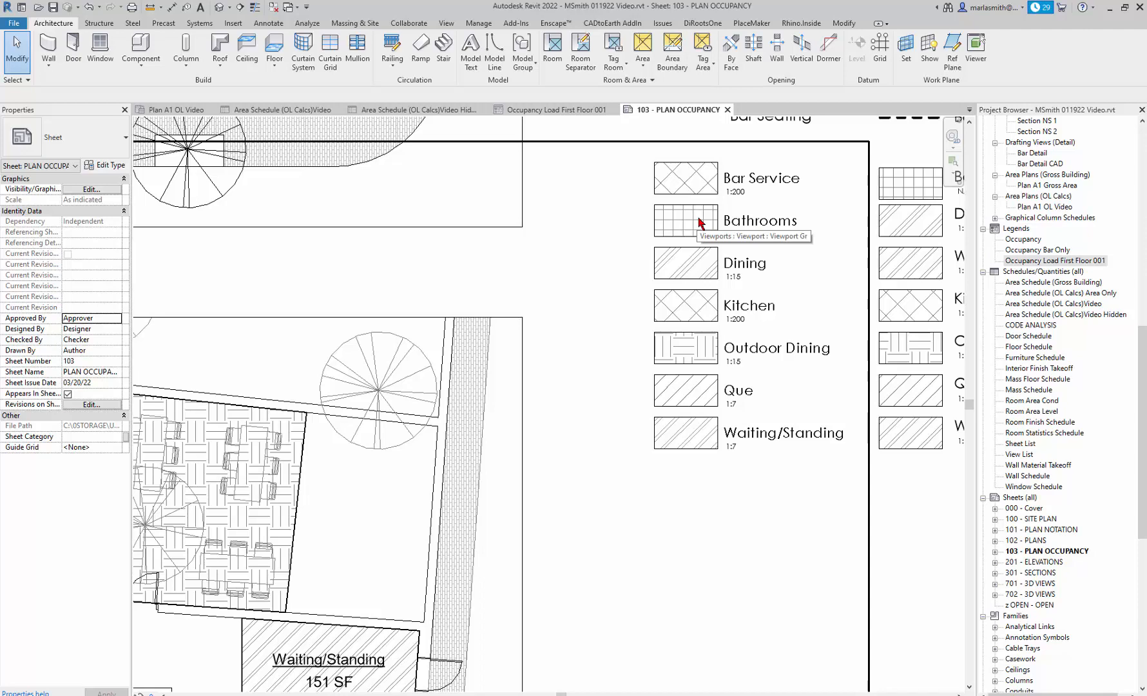
pyautogui.click(702, 222)
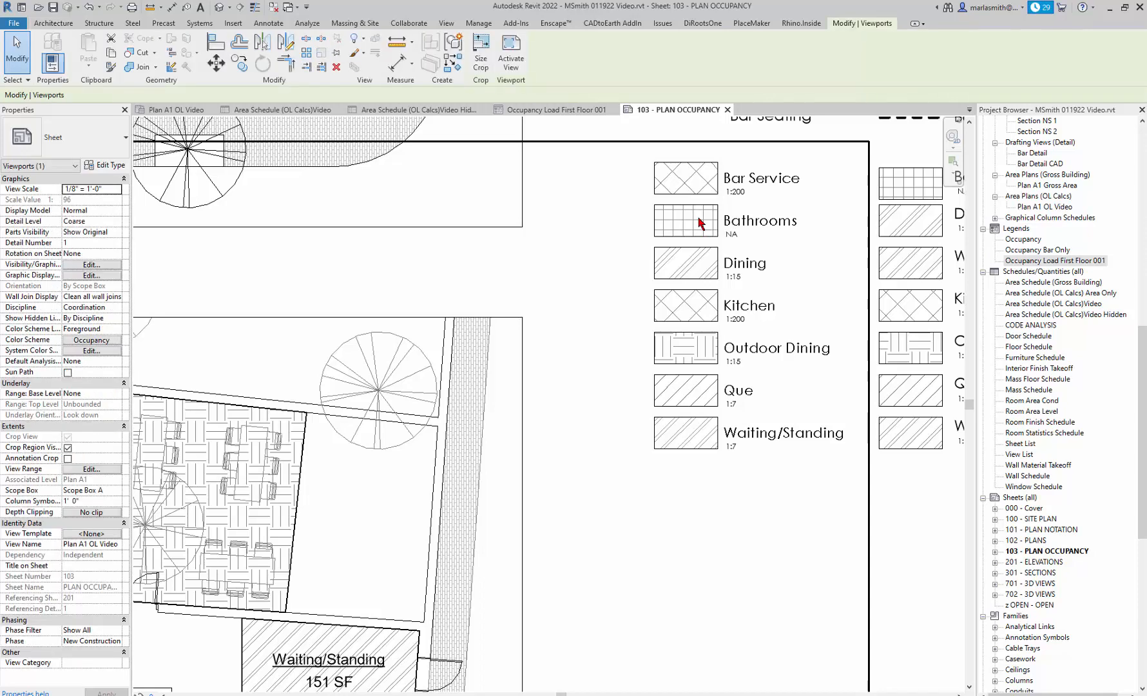
pyautogui.doubleClick(617, 218)
pyautogui.click(683, 202)
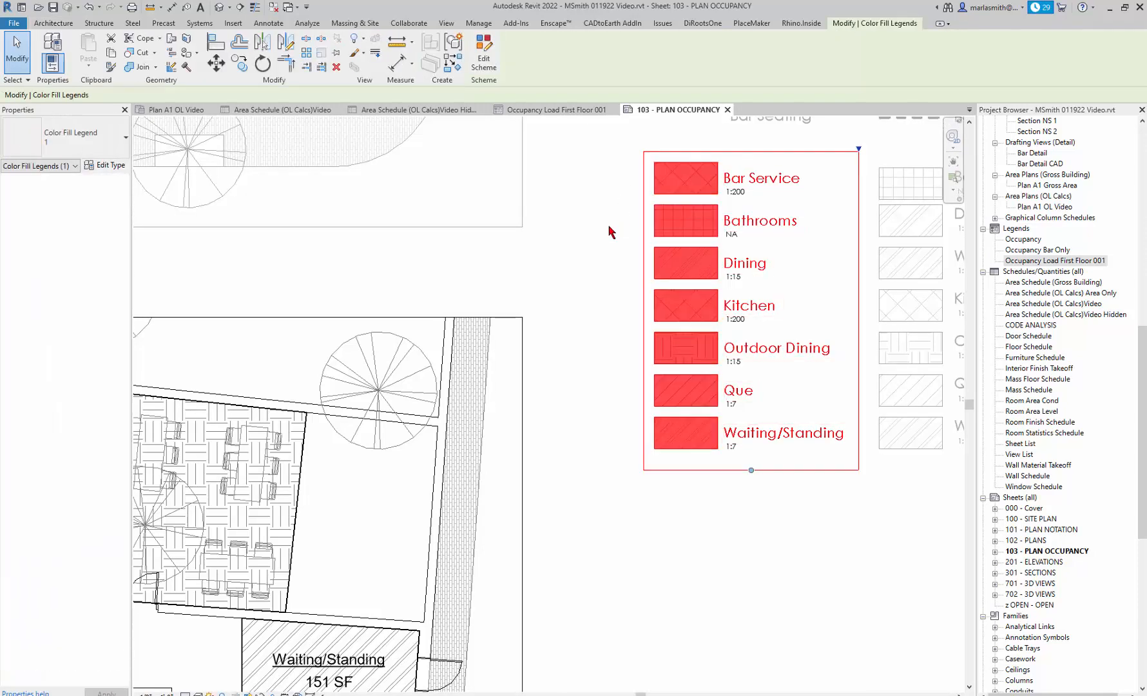
pyautogui.click(105, 166)
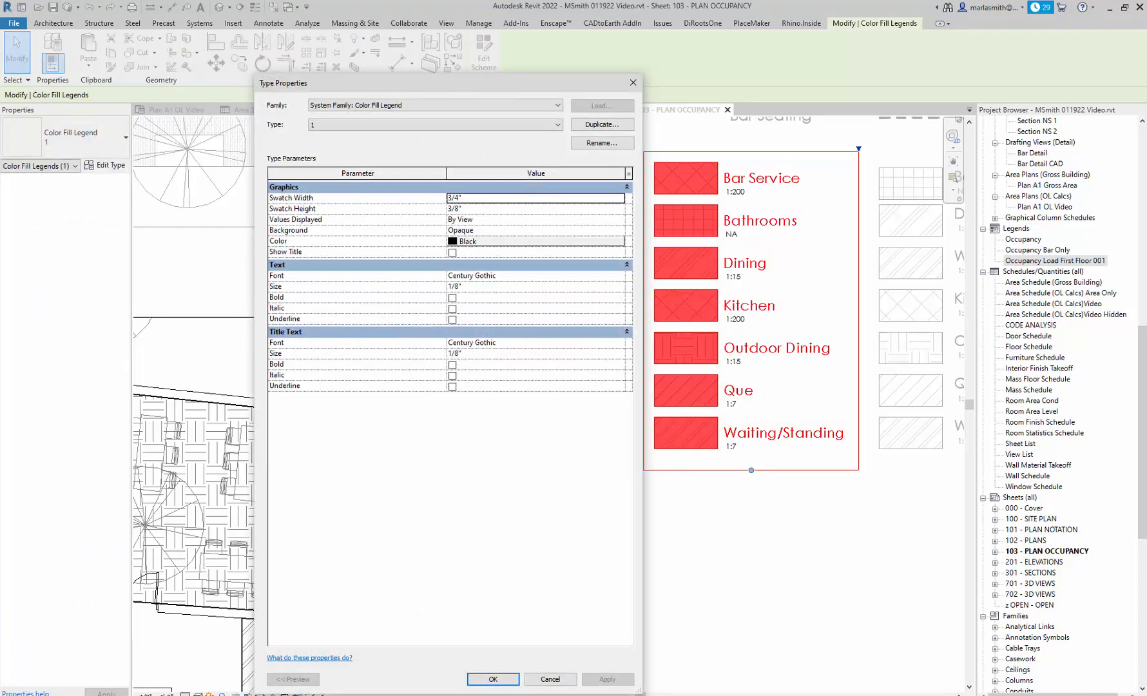
pyautogui.click(551, 679)
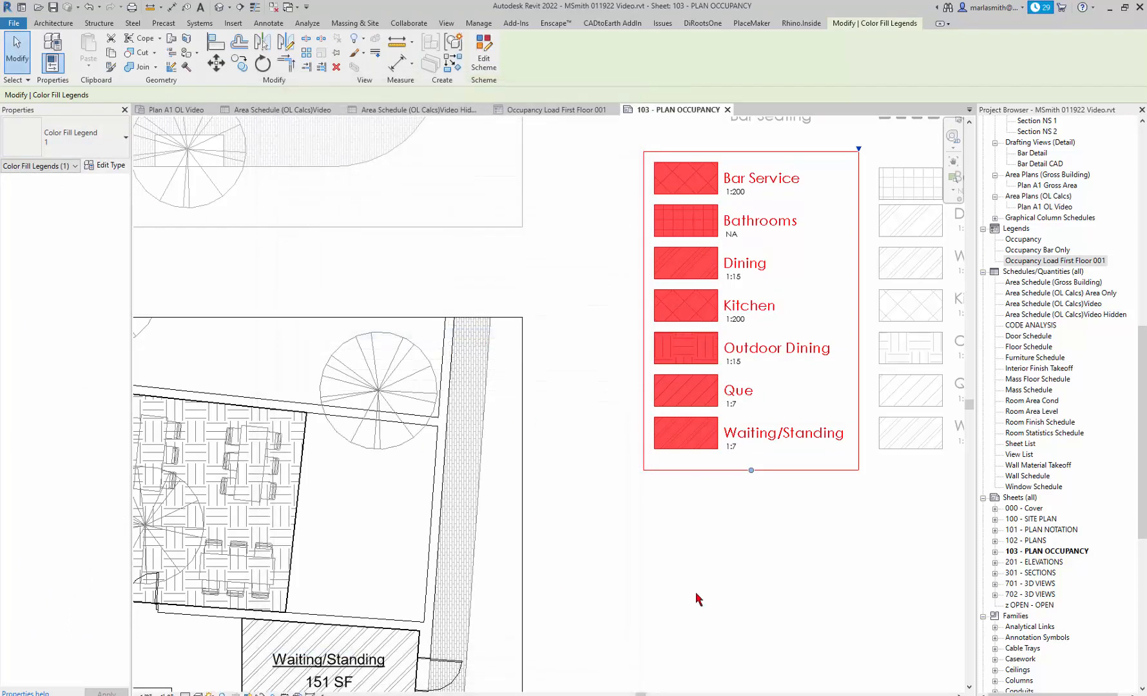
pyautogui.click(709, 588)
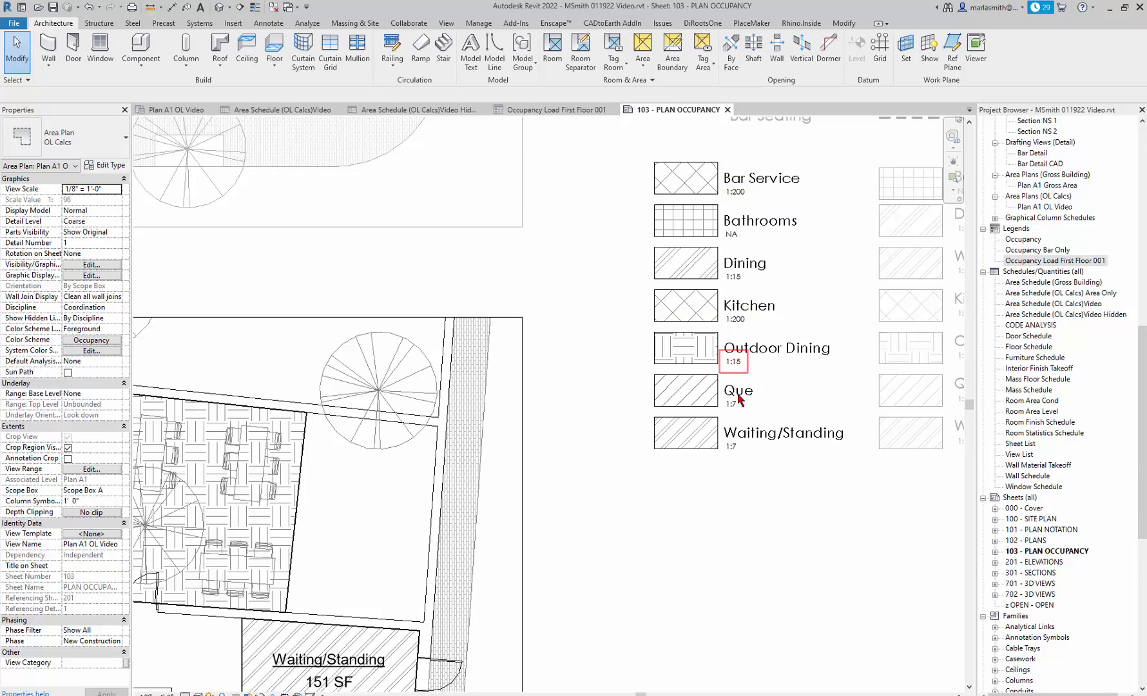
# Change the ratio note under Waiting/Standing in the color fill legend to 1:200
pyautogui.doubleClick(738, 449)
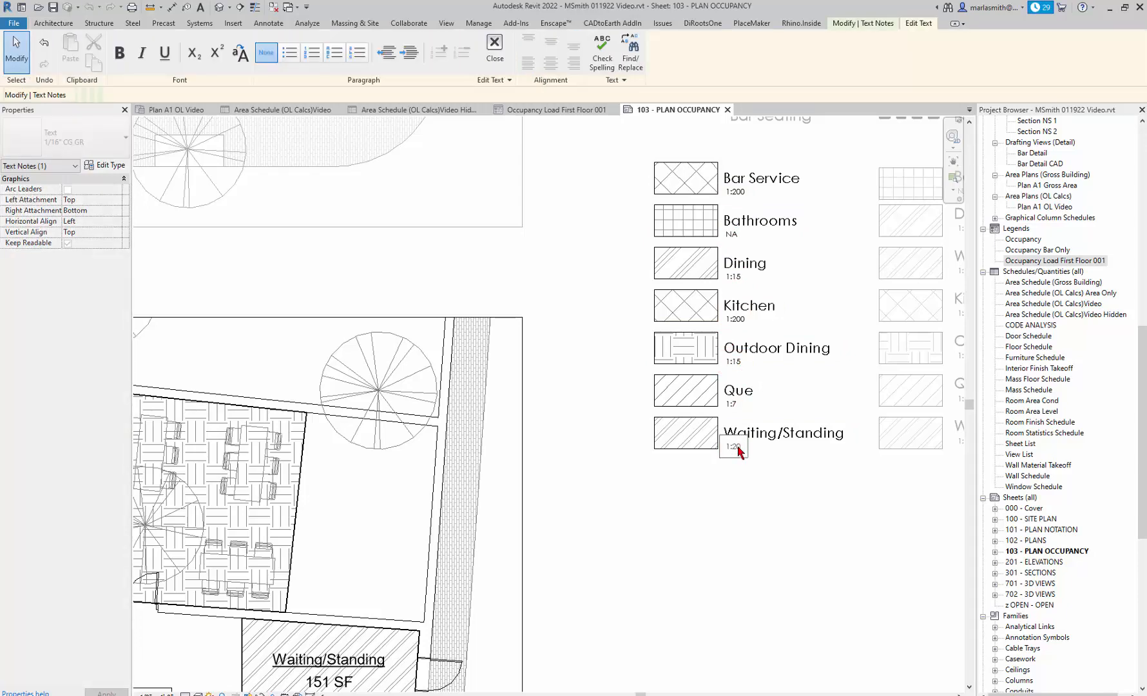
pyautogui.click(729, 492)
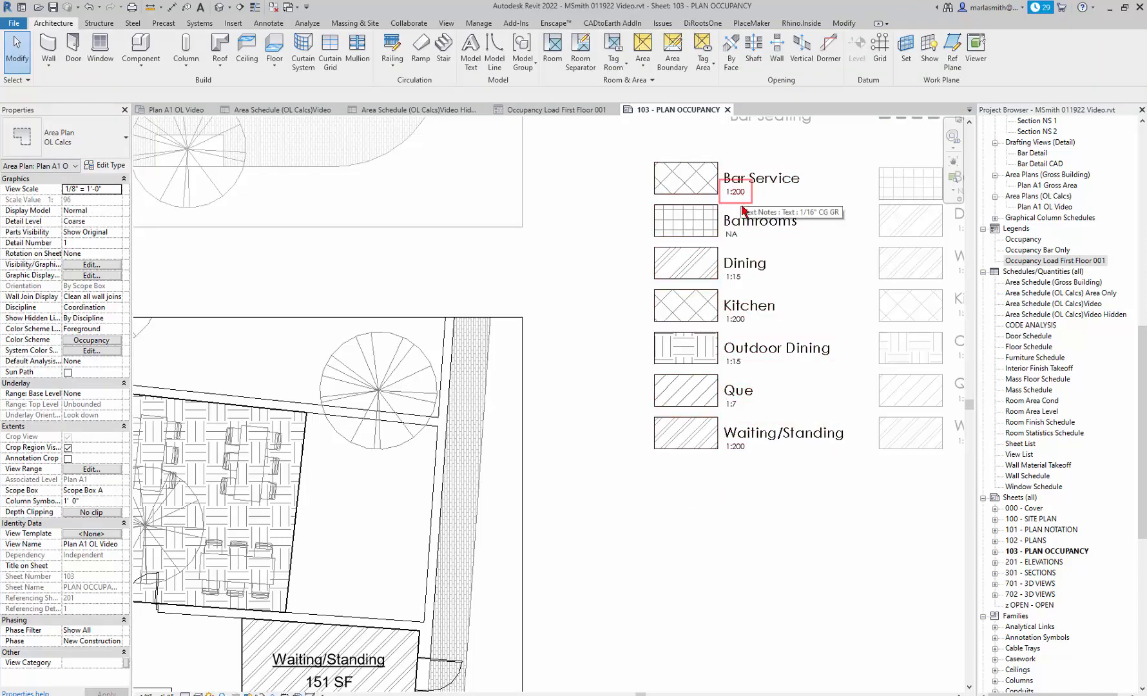
pyautogui.scroll(-2, 732, 302)
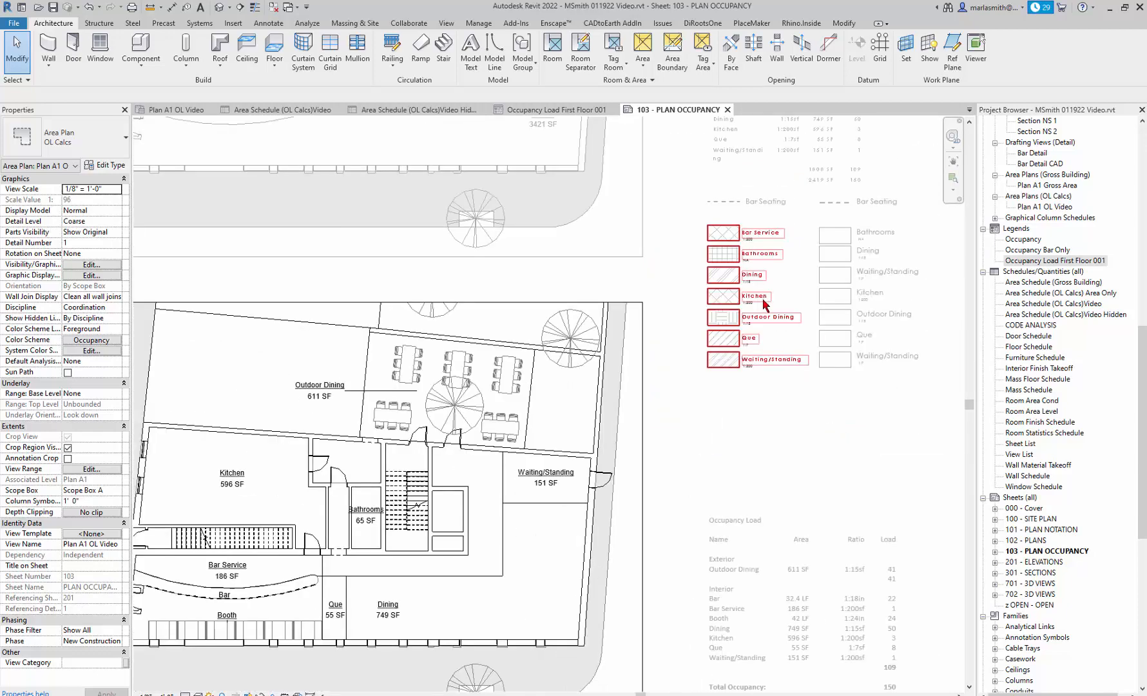
pyautogui.scroll(-3, 707, 384)
pyautogui.scroll(2, 771, 585)
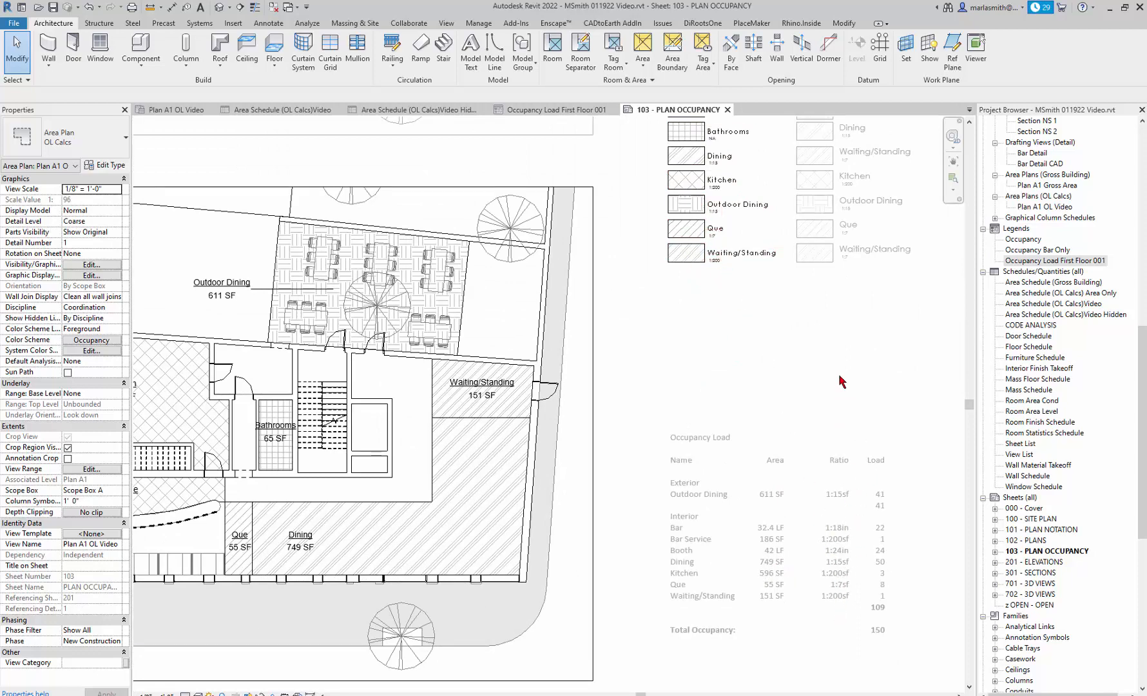
pyautogui.scroll(-2, 700, 436)
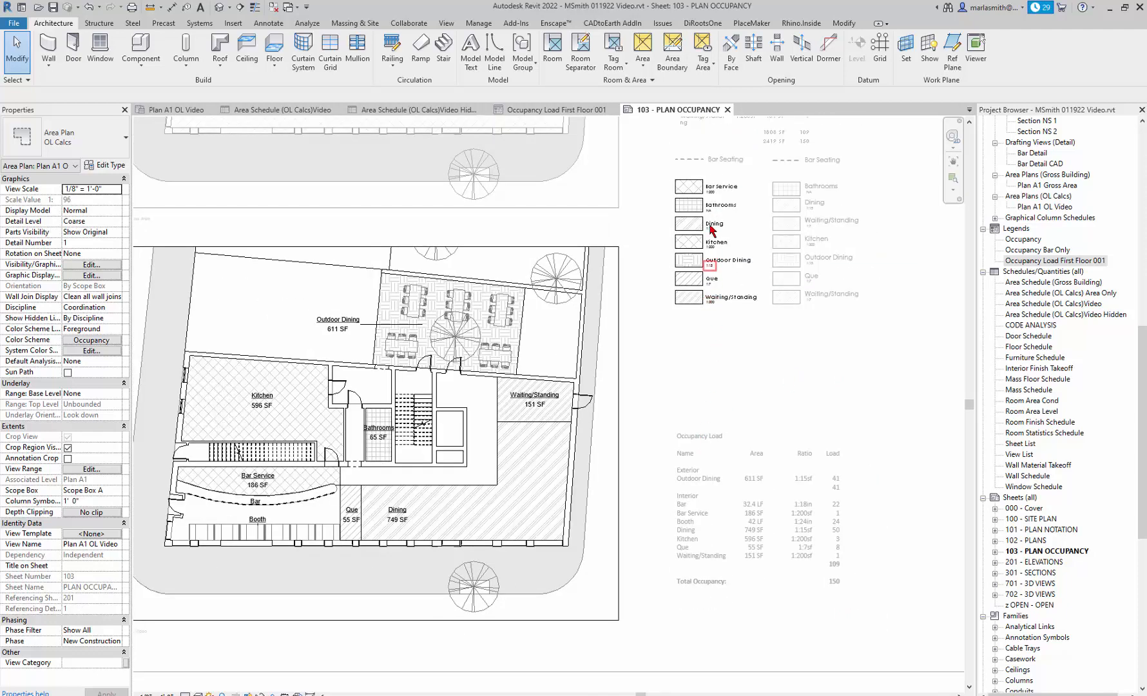
pyautogui.scroll(3, 710, 206)
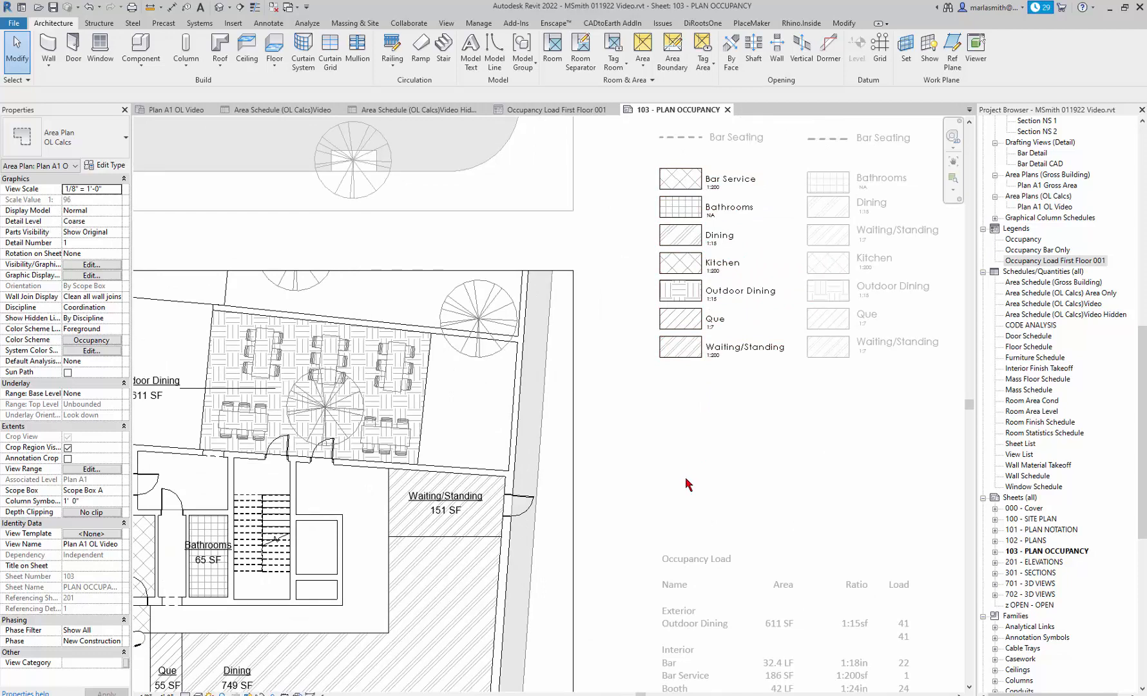
pyautogui.scroll(-4, 686, 477)
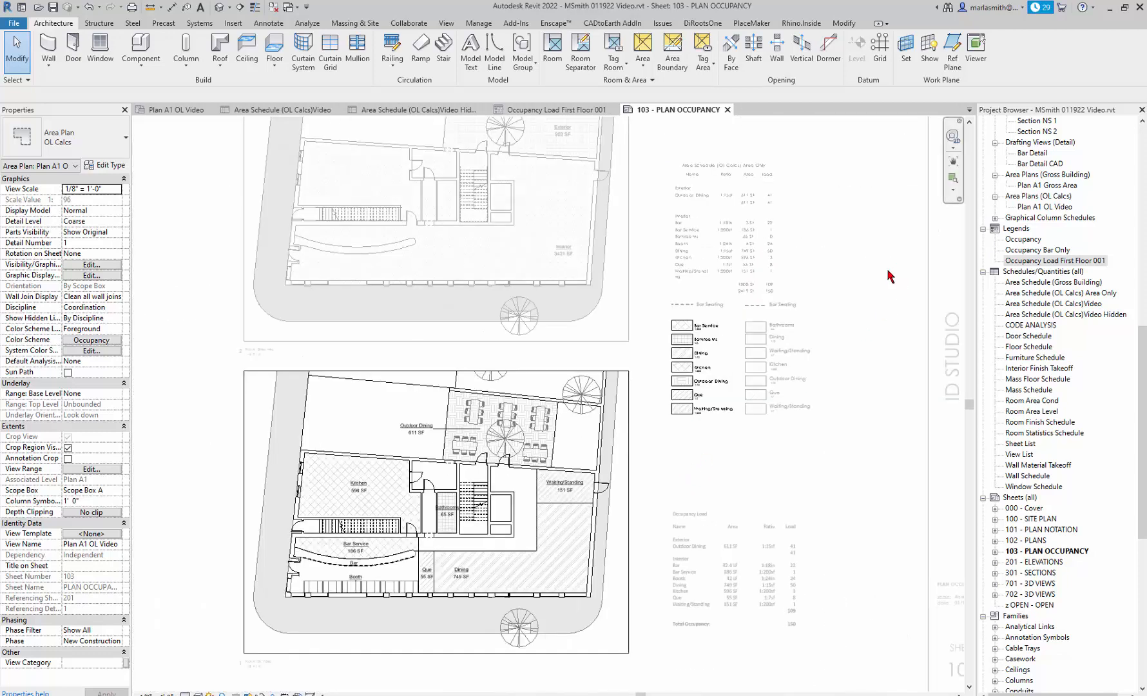
# Deactivate the area plan view and inspect the Bar Seating legend by activating and deactivating its viewport
pyautogui.click(807, 286)
pyautogui.scroll(3, 699, 318)
pyautogui.click(702, 319)
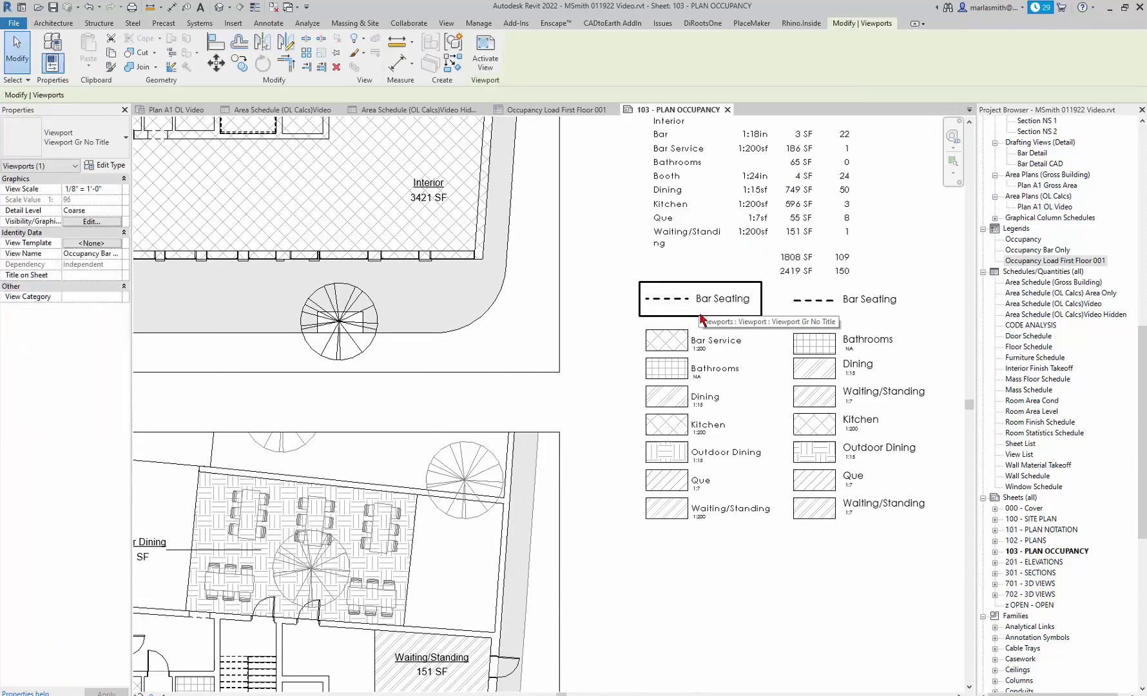
pyautogui.doubleClick(704, 310)
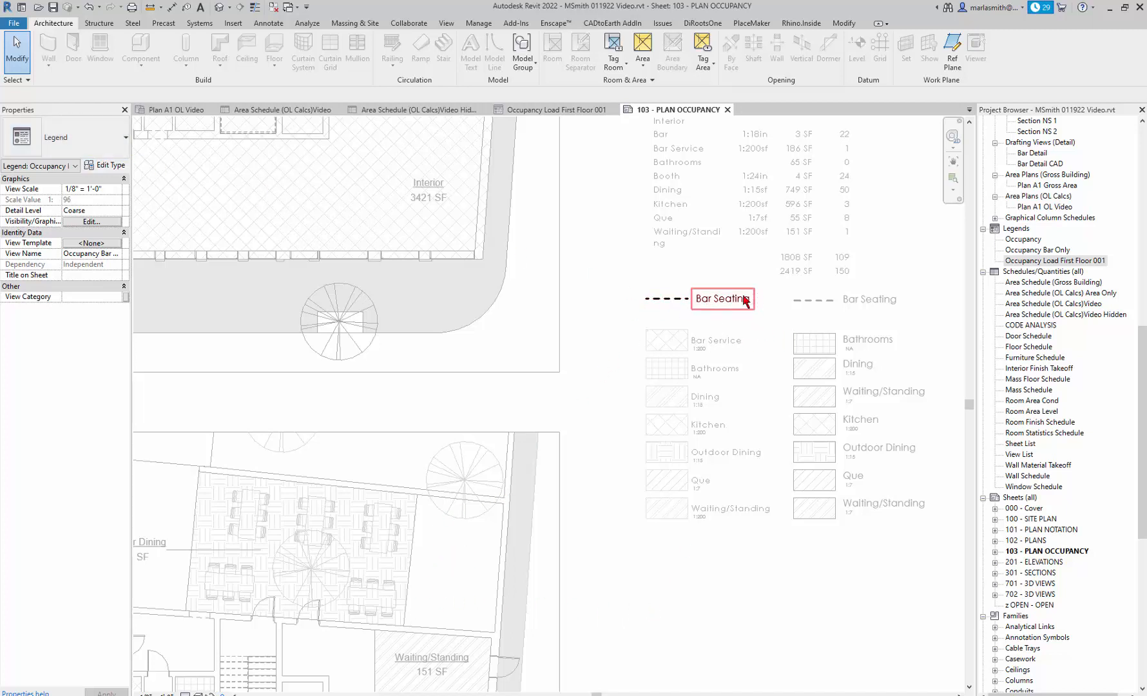
pyautogui.doubleClick(673, 621)
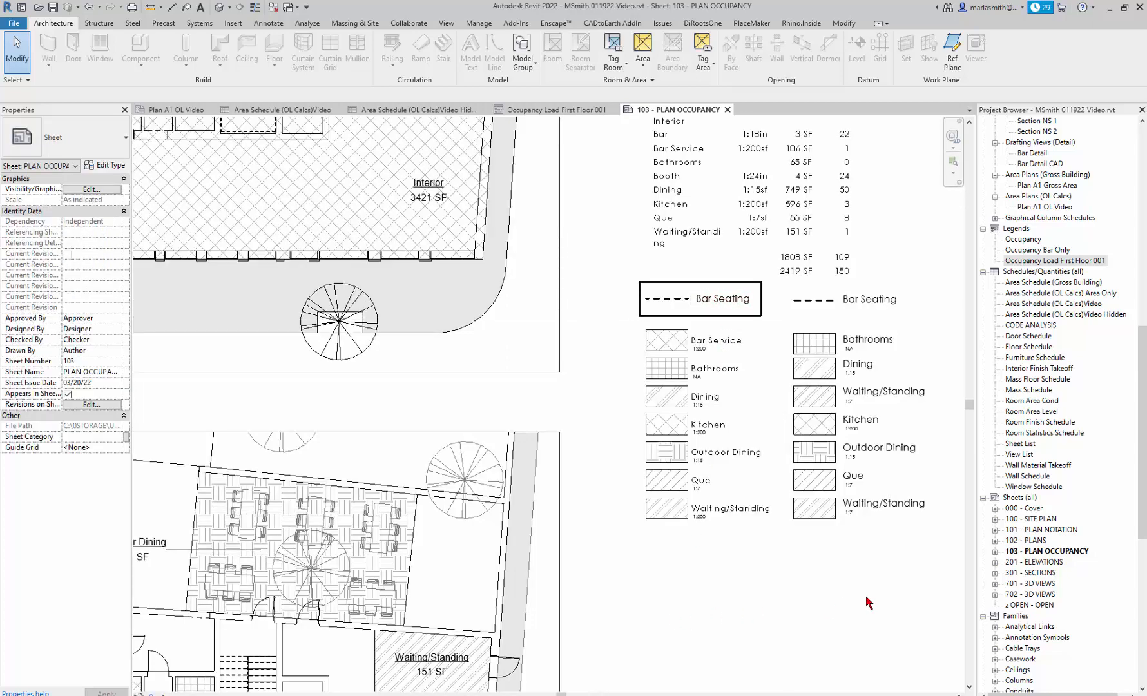
# Create a new legend view named Legend 1 at a scale of 1/8" = 1'-0"
pyautogui.click(271, 24)
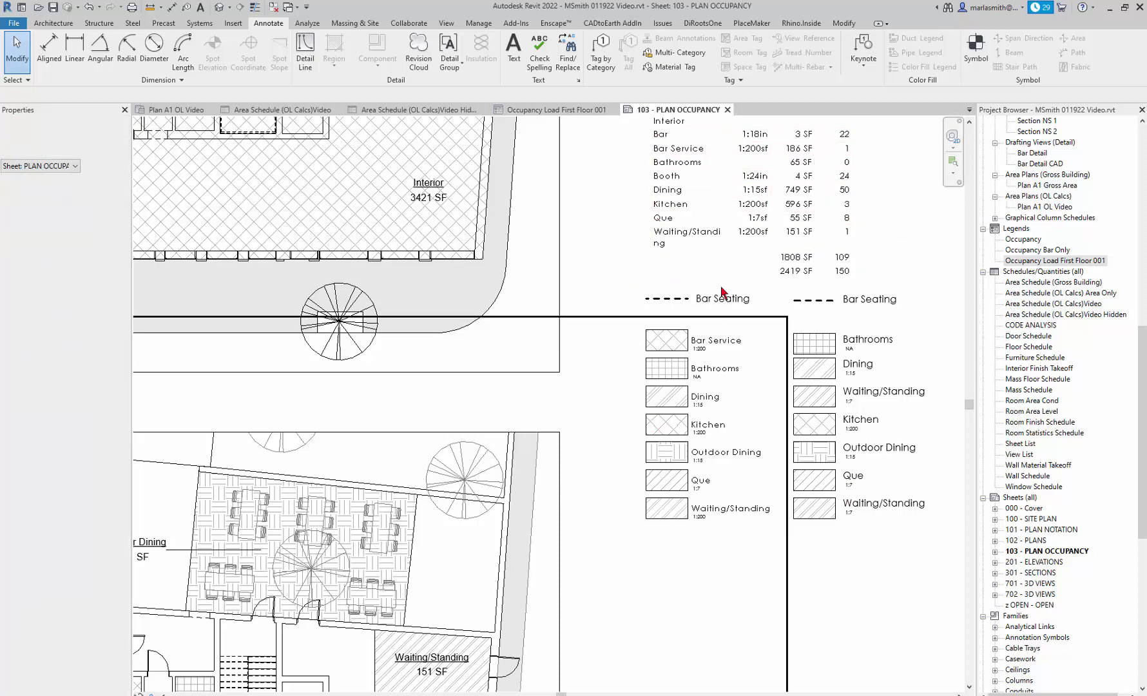
pyautogui.click(446, 23)
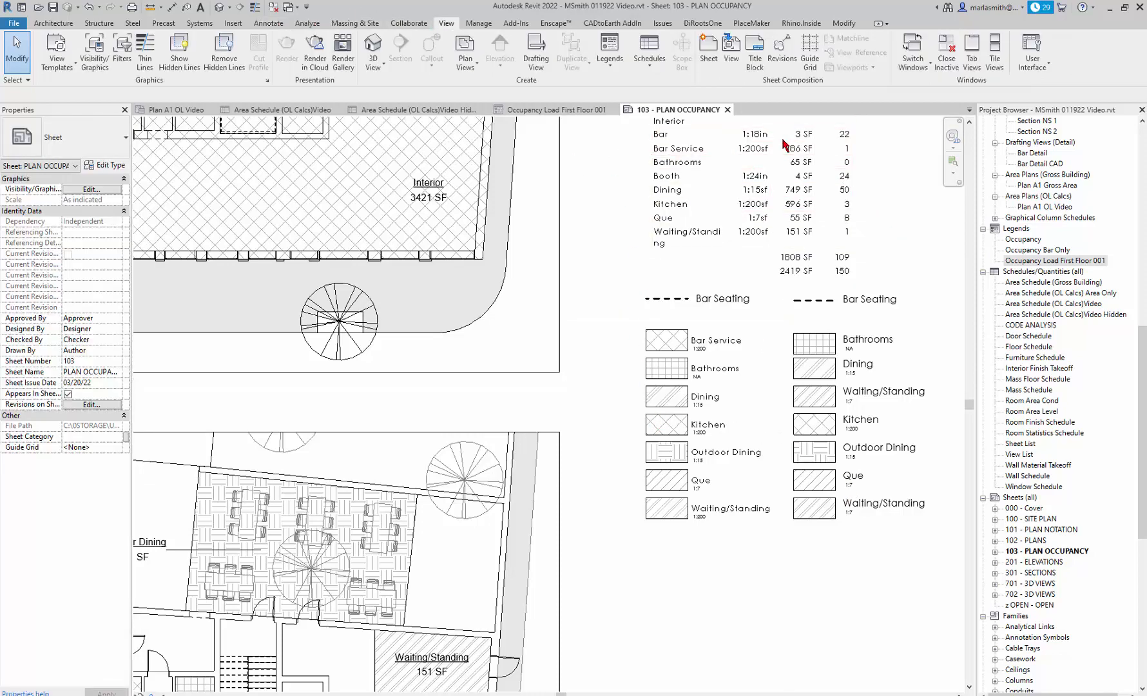
pyautogui.click(611, 64)
pyautogui.click(601, 89)
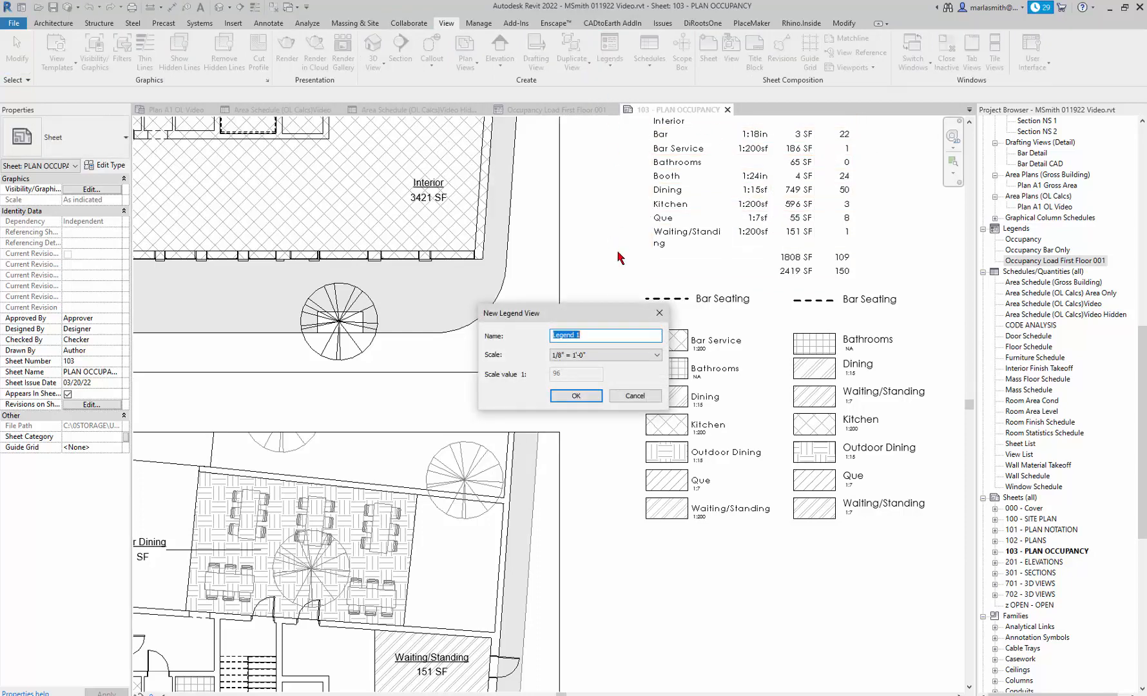
pyautogui.moveTo(616, 319)
pyautogui.mouseDown()
pyautogui.moveTo(677, 293)
pyautogui.moveTo(717, 217)
pyautogui.mouseUp()
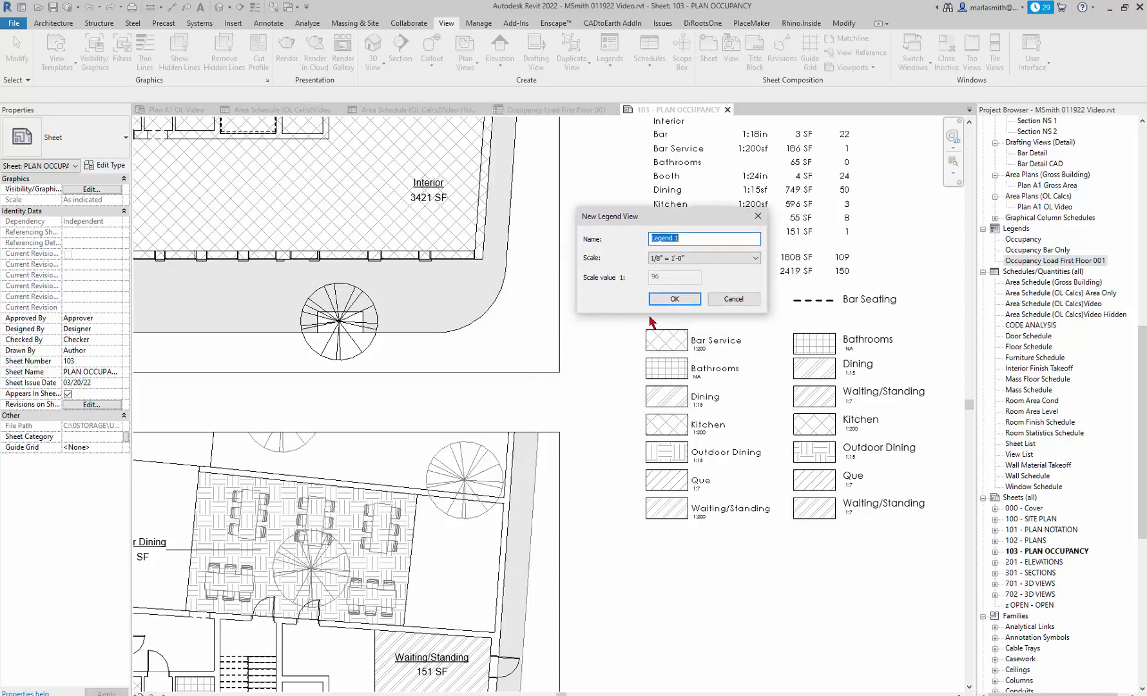
pyautogui.click(674, 300)
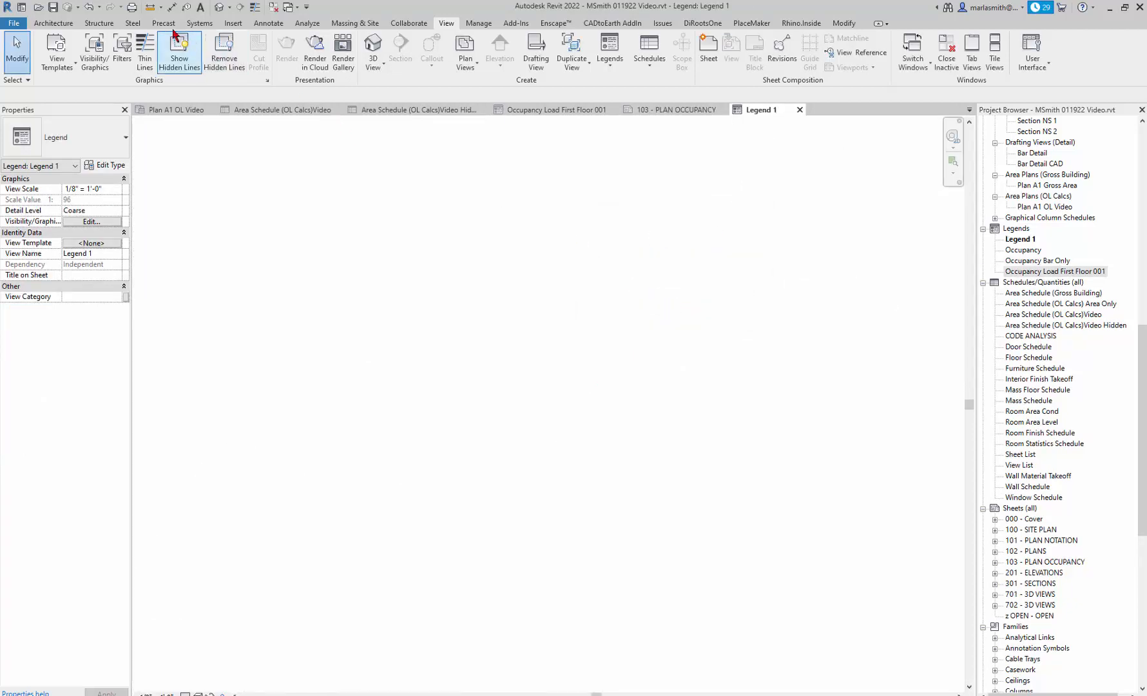
# Draw a horizontal detail line about 4'-6" long in the legend view with the wide dashed bar seating line style
pyautogui.click(259, 26)
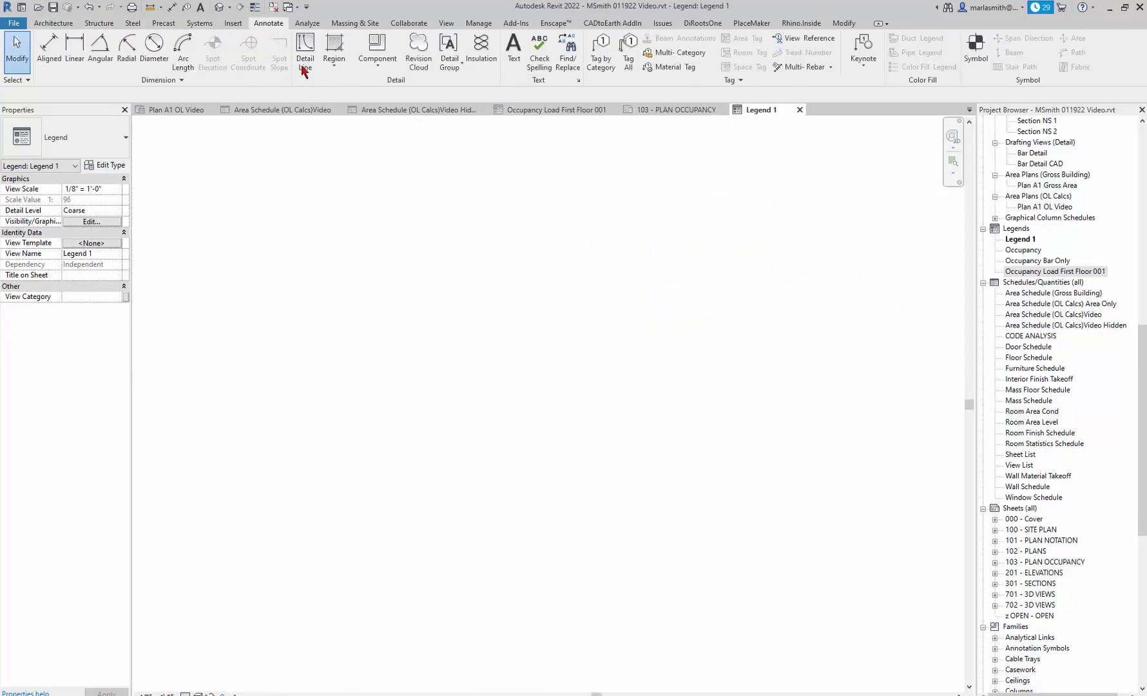
pyautogui.click(305, 51)
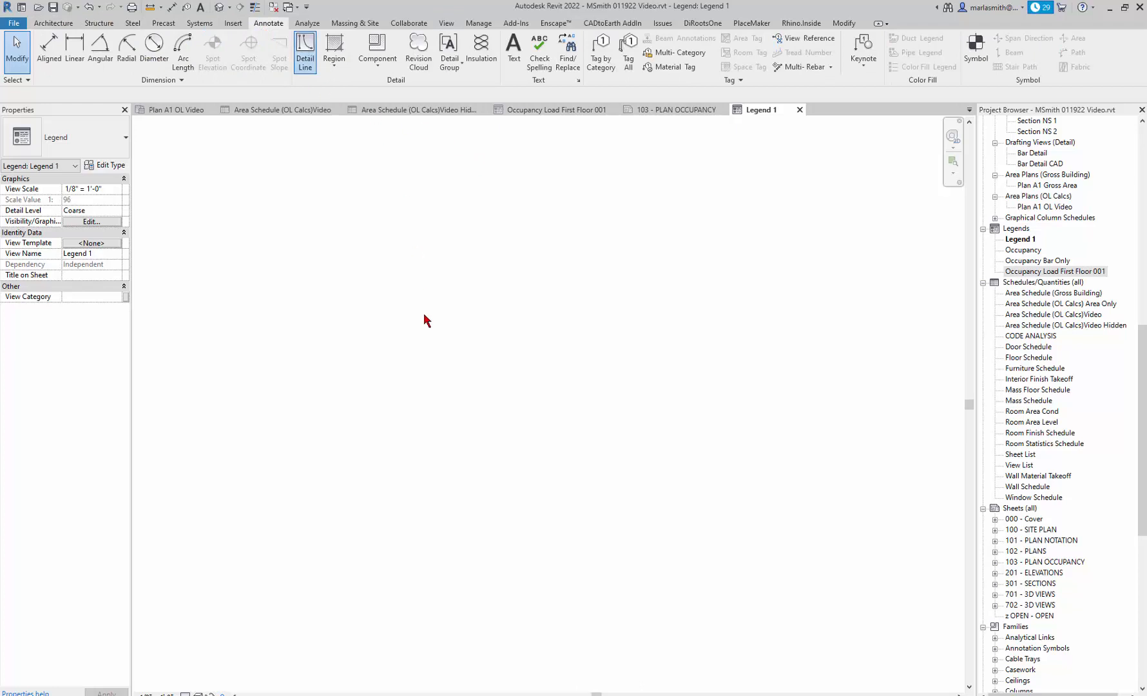
pyautogui.click(425, 312)
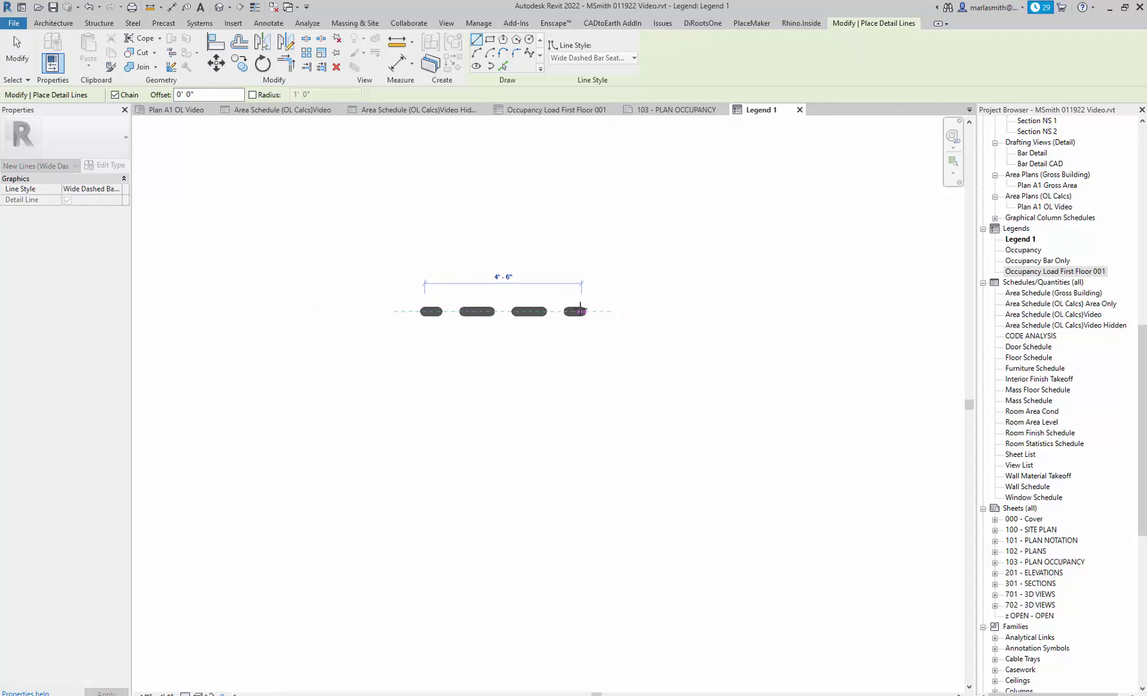
pyautogui.click(581, 311)
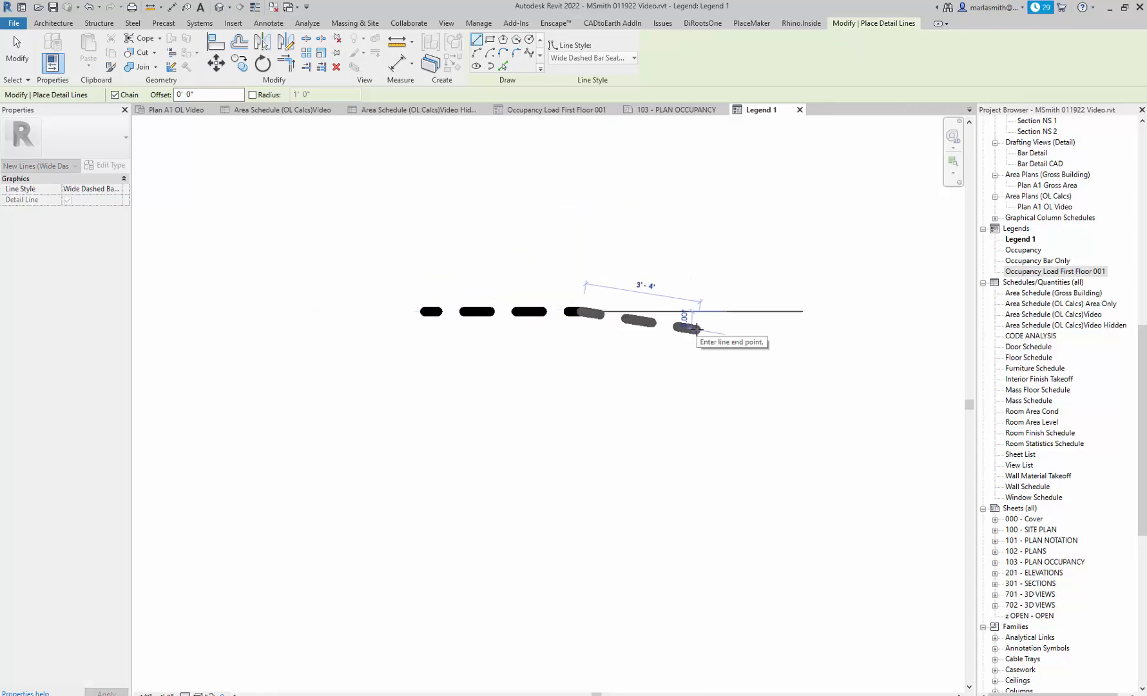
pyautogui.press('Escape')
pyautogui.press('Escape')
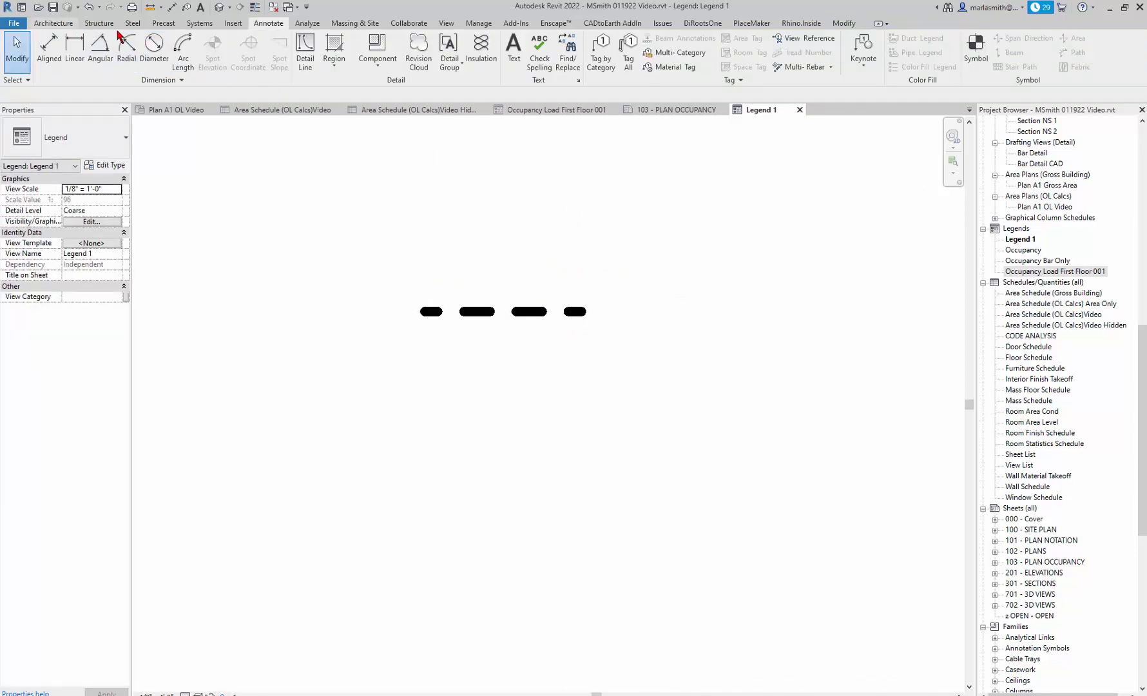
# Place a 1/16" CG GR text note reading "Bar" just past the end of the dashed line
pyautogui.click(513, 49)
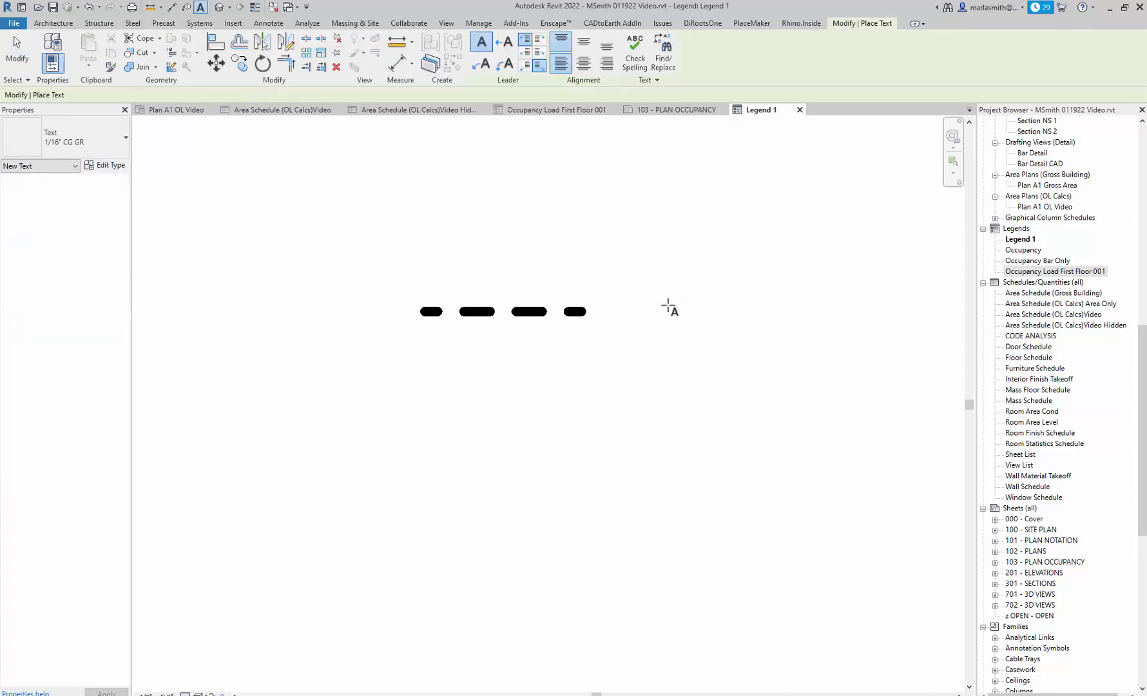
pyautogui.click(643, 315)
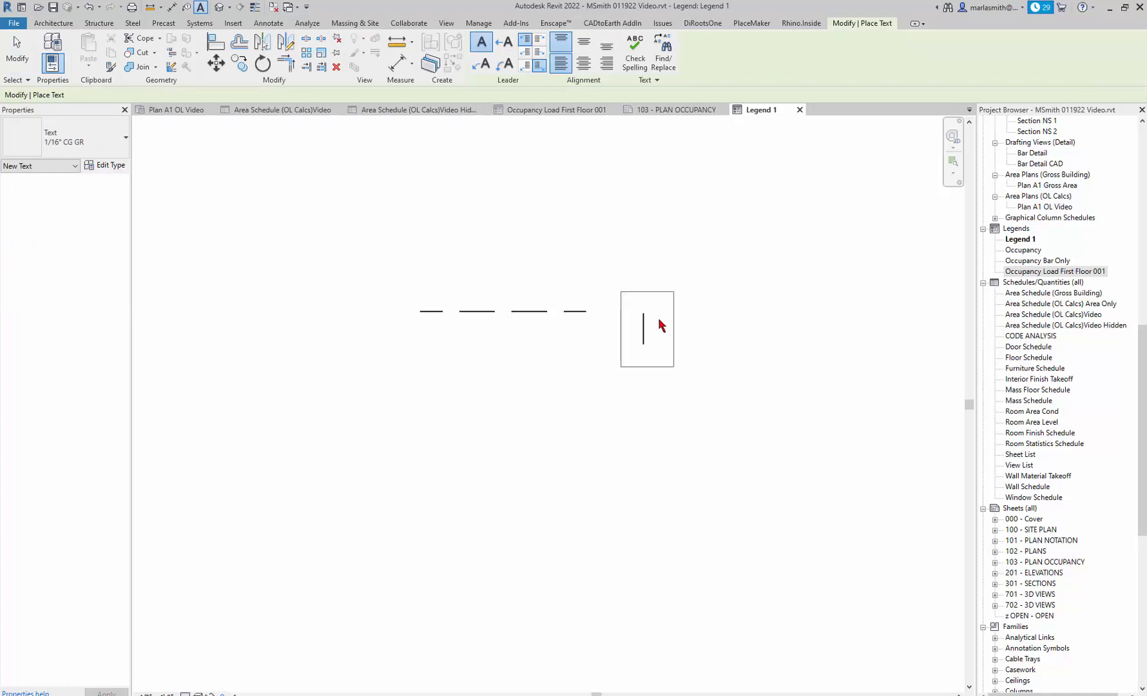
pyautogui.write('b')
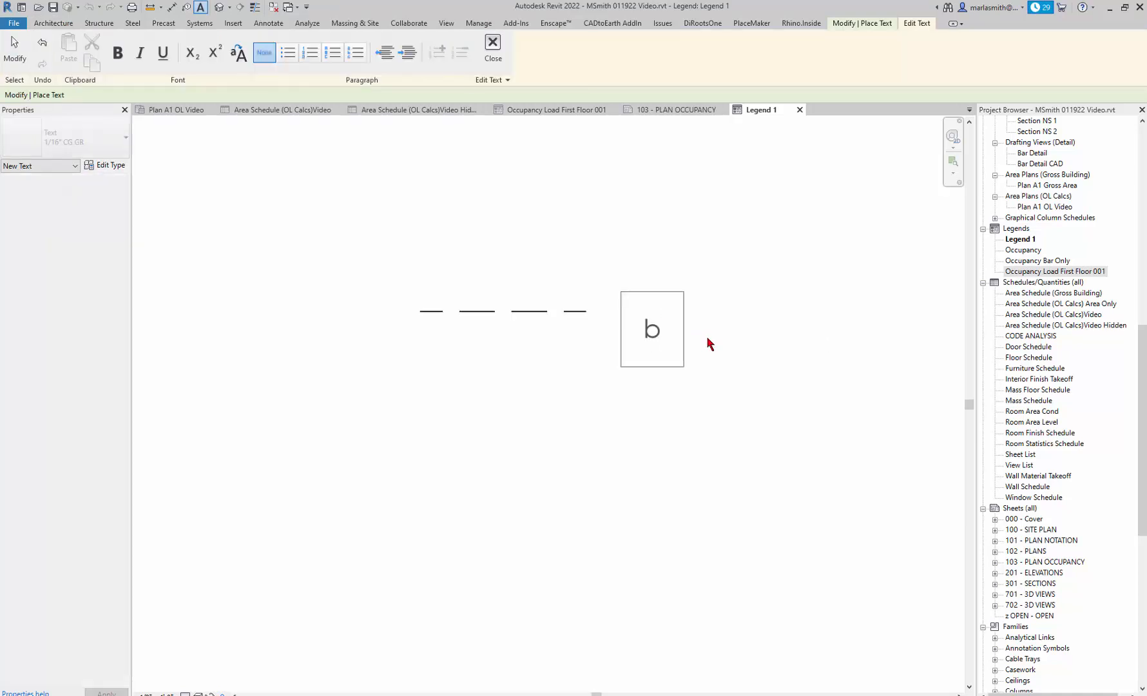
pyautogui.press('BackSpace')
pyautogui.write('Bar')
pyautogui.click(823, 275)
pyautogui.press('Escape')
pyautogui.press('Escape')
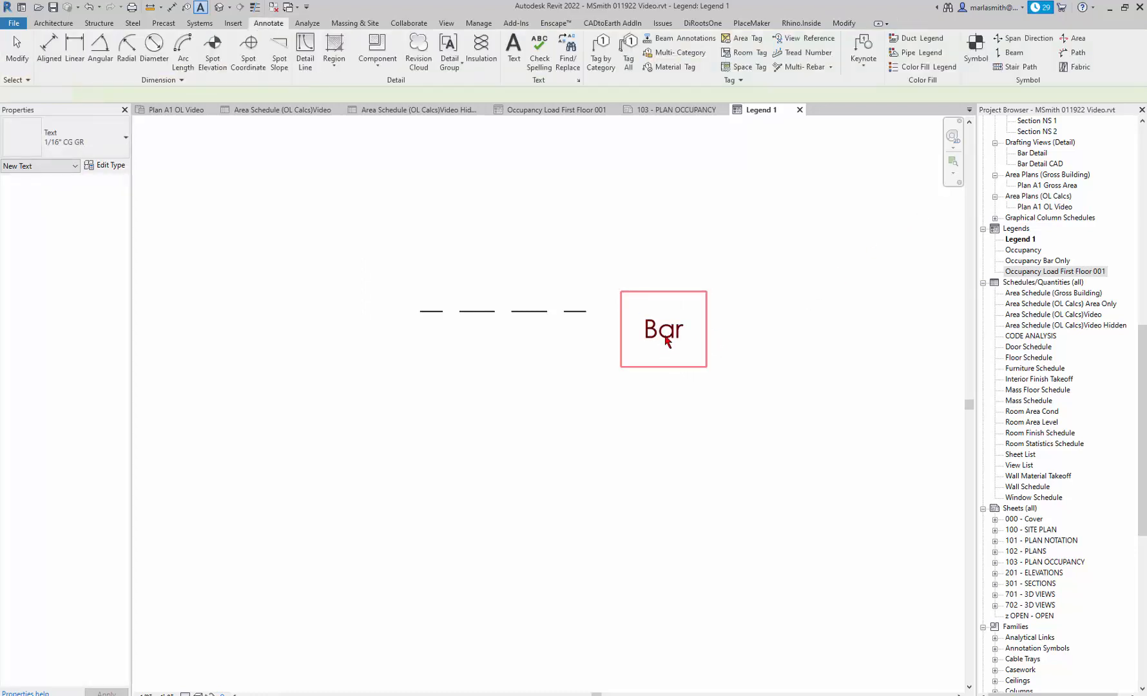
# Move the "Bar" text note closer to the dashed line and level with it
pyautogui.click(667, 342)
pyautogui.moveTo(622, 303); pyautogui.dragTo(587, 270)
pyautogui.click(524, 243)
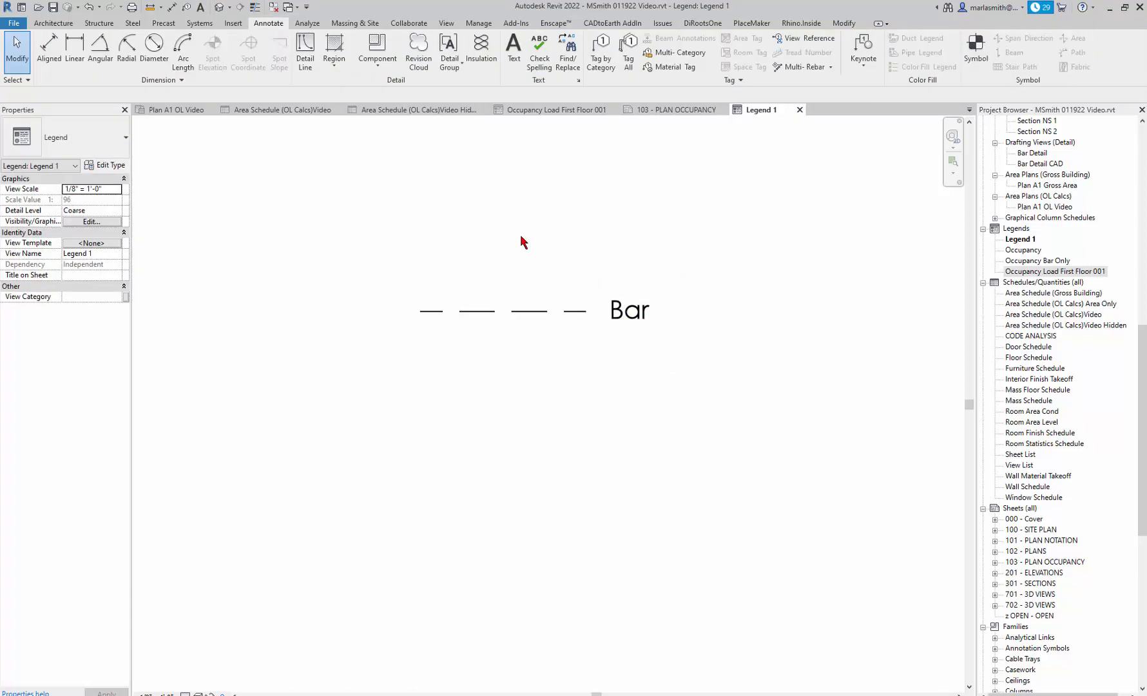
# Close the legend view and place Legend 1 on sheet 103 below the hatch legends
pyautogui.click(800, 109)
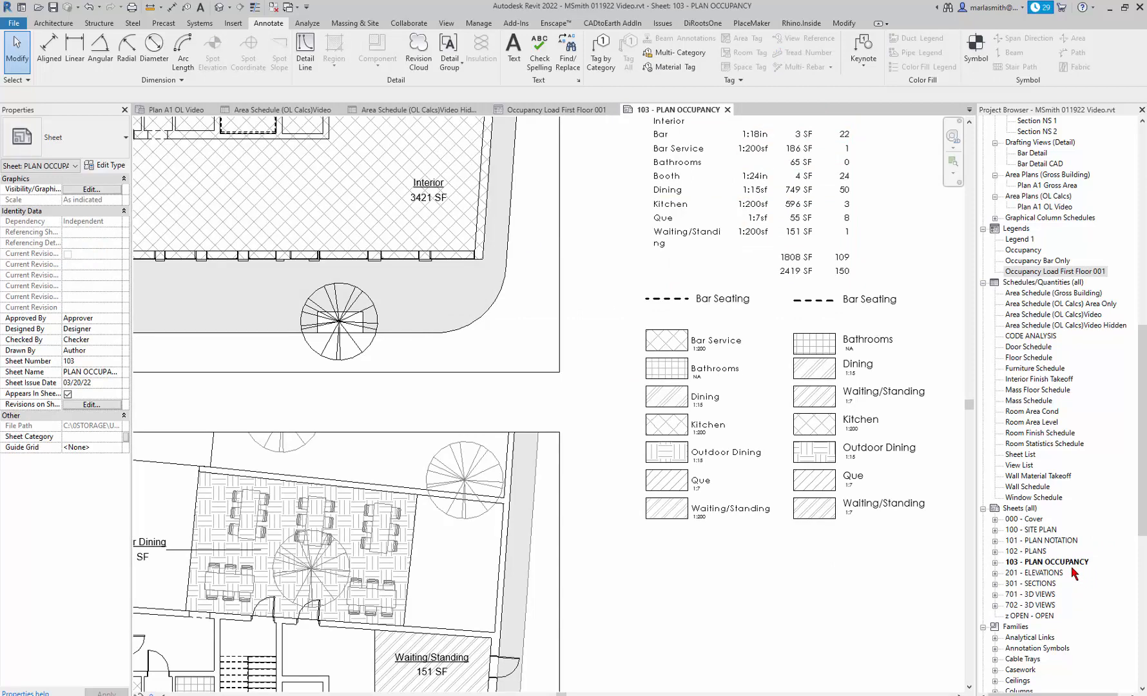
pyautogui.click(1021, 239)
pyautogui.moveTo(1030, 245); pyautogui.dragTo(676, 685)
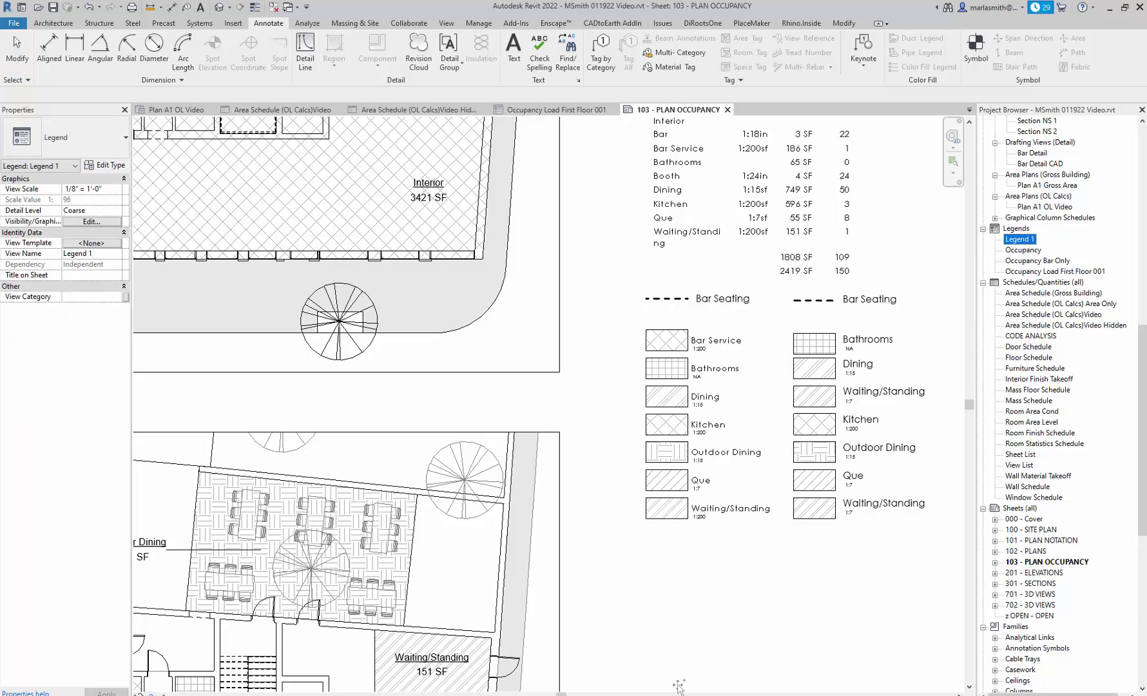
pyautogui.click(699, 600)
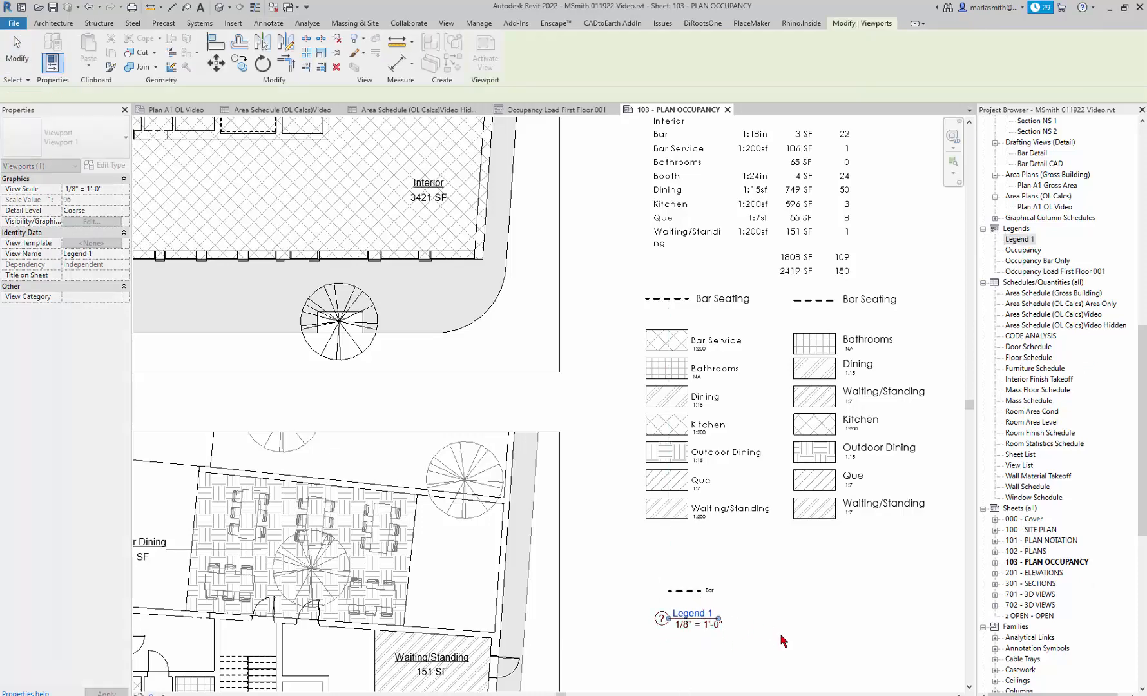
pyautogui.click(743, 644)
pyautogui.click(863, 596)
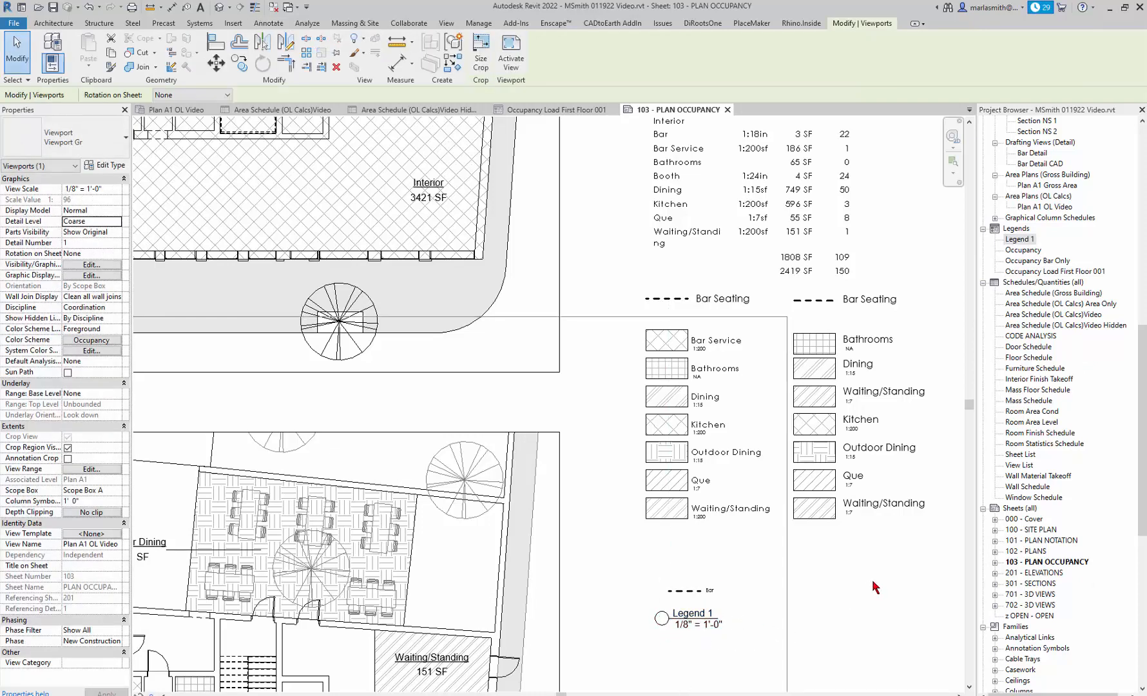
# Move the Legend 1 viewport beneath the second hatch legend column and change its type to Viewport Gr No Title
pyautogui.click(716, 601)
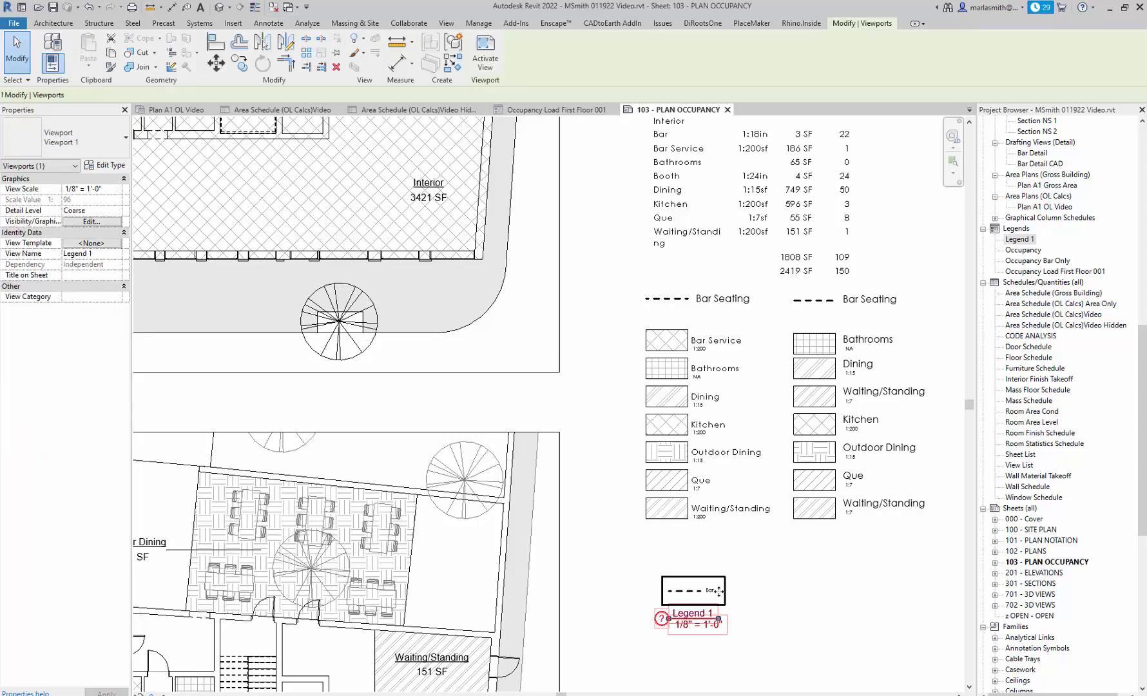
pyautogui.keyDown('ctrl'); pyautogui.moveTo(716, 600); pyautogui.dragTo(911, 568); pyautogui.keyUp('ctrl')
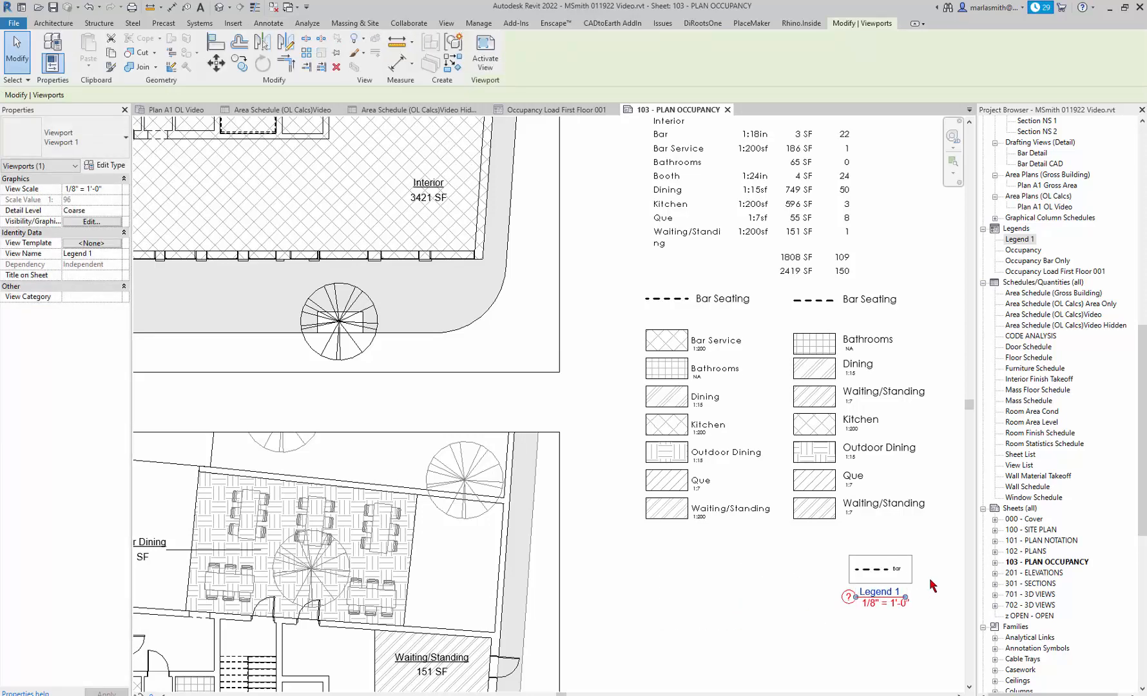
pyautogui.click(104, 147)
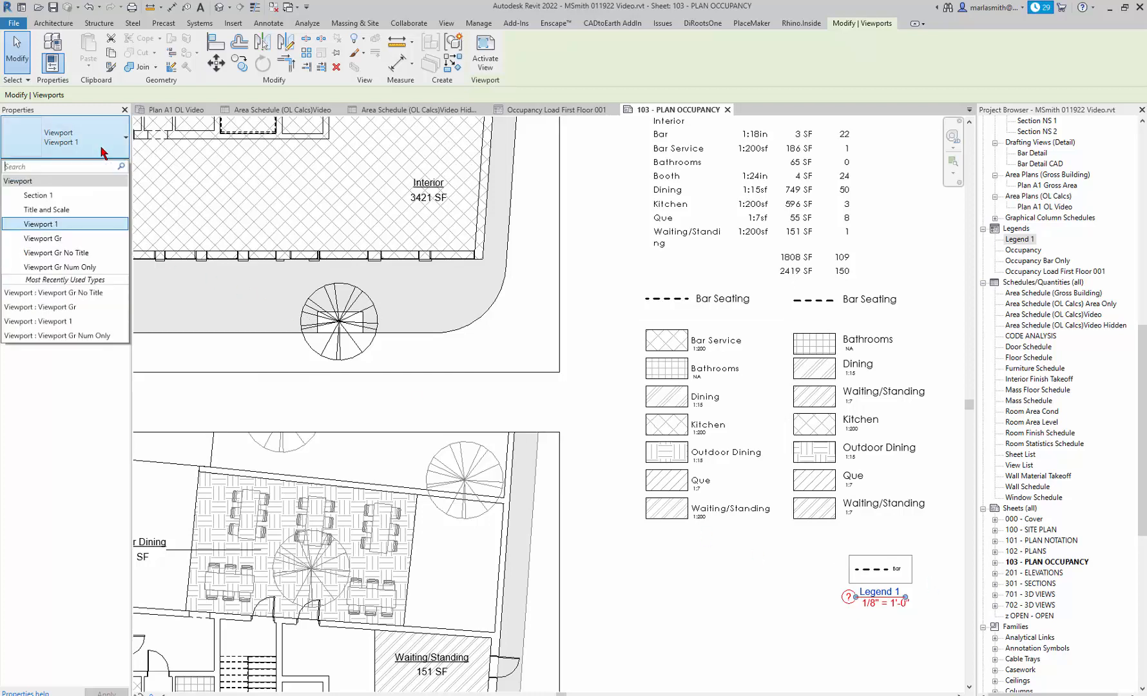
pyautogui.click(80, 253)
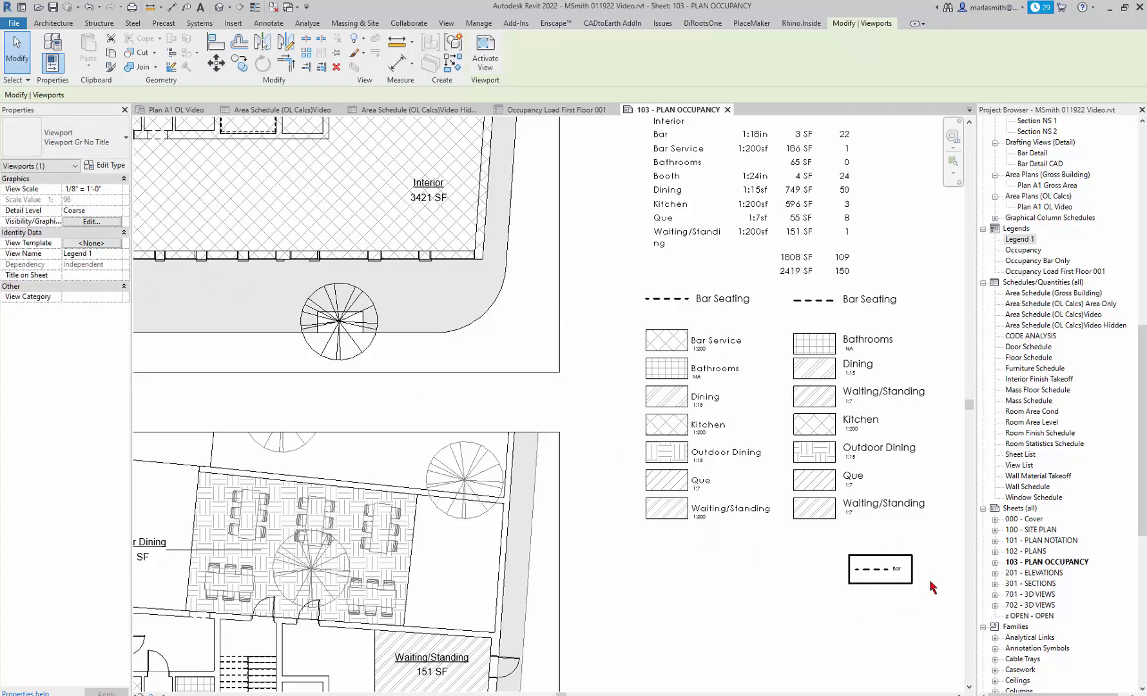
# Move the Legend 1 viewport to just above the first Bar Seating legend
pyautogui.scroll(3, 910, 570)
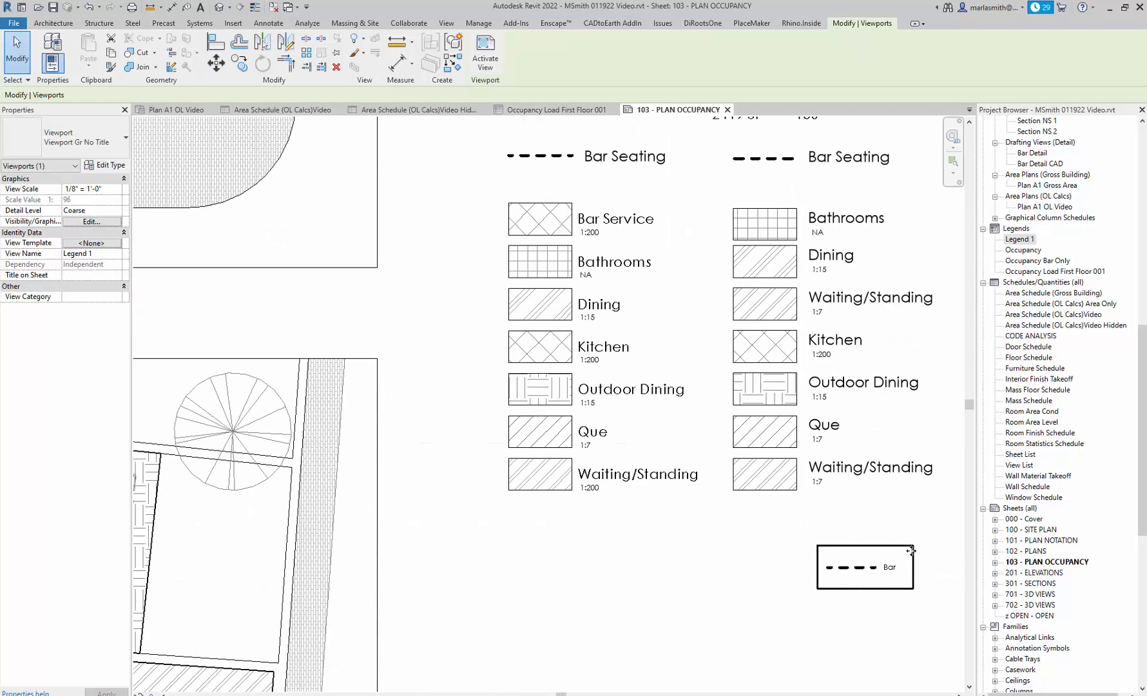
pyautogui.click(374, 469)
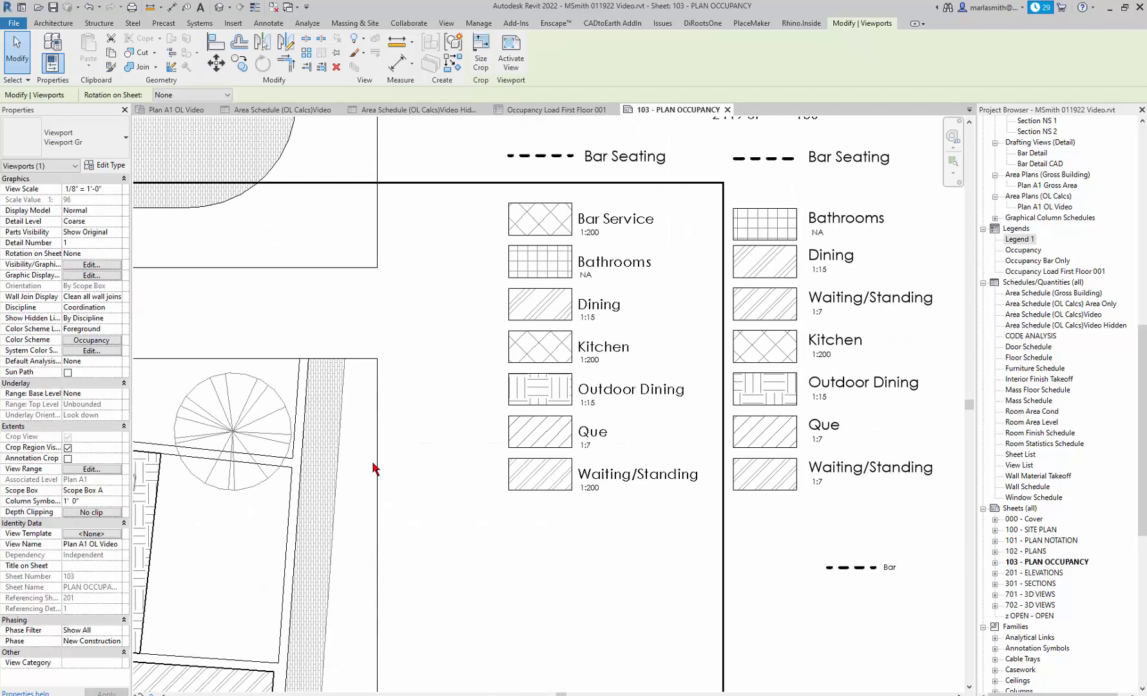
pyautogui.click(910, 575)
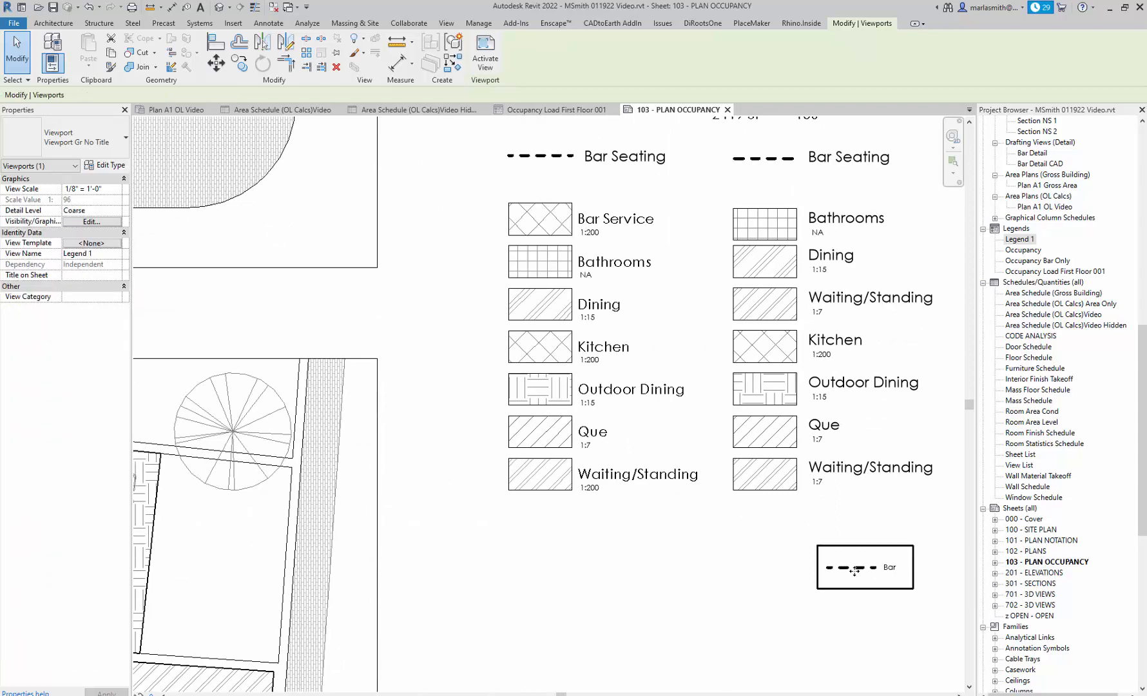
pyautogui.scroll(-3, 901, 574)
pyautogui.moveTo(810, 434); pyautogui.dragTo(711, 320)
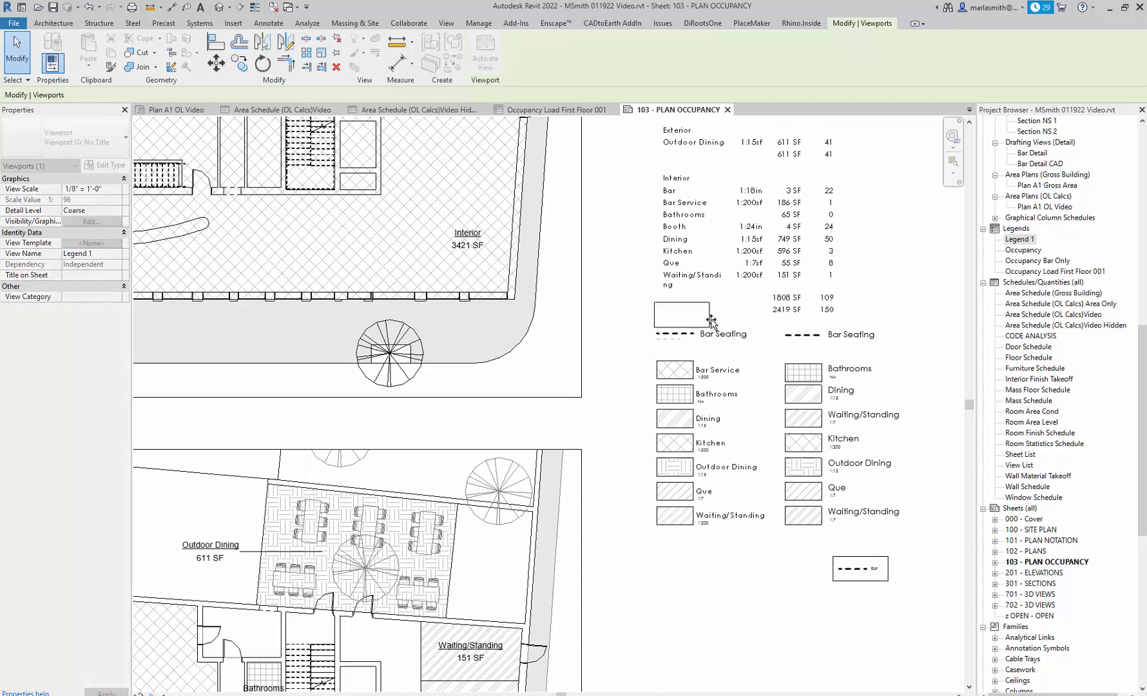
# Check the text type of the Bar Seating label inside its legend viewport, then deactivate the view
pyautogui.scroll(5, 710, 322)
pyautogui.click(725, 364)
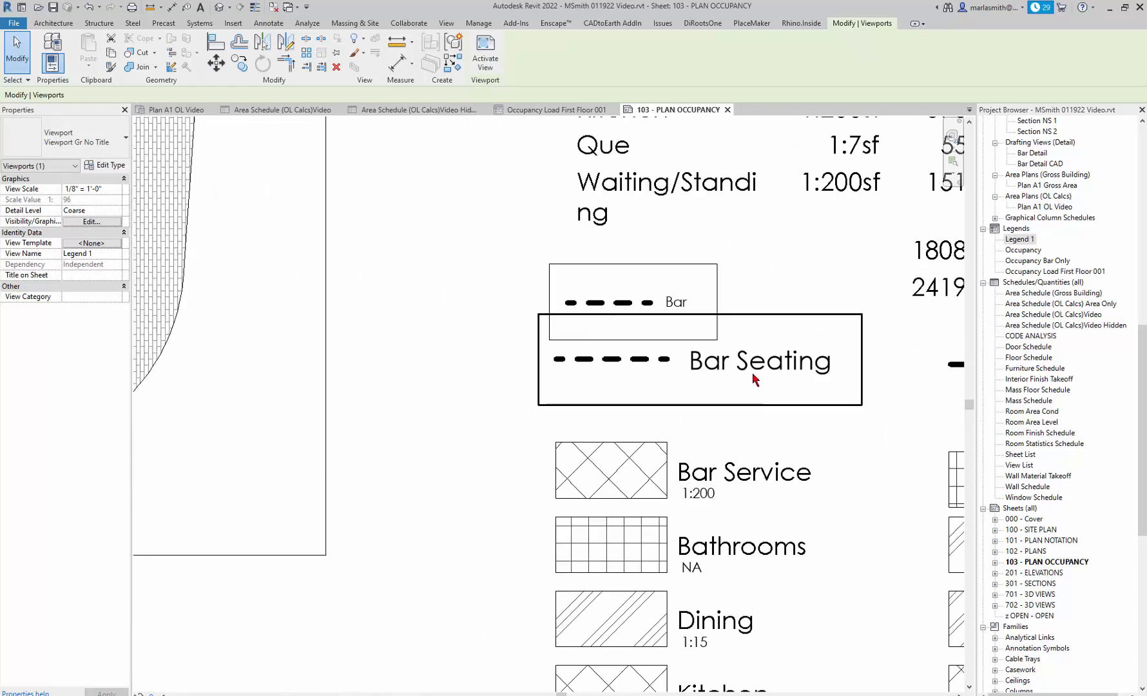
pyautogui.doubleClick(750, 373)
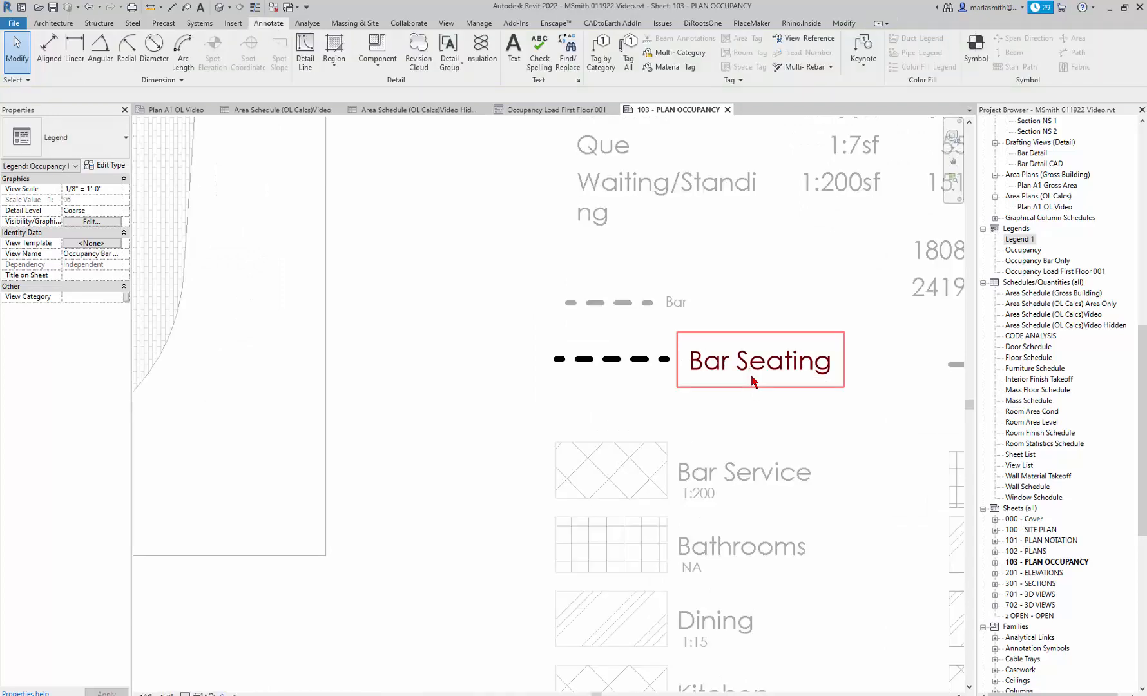
pyautogui.click(750, 375)
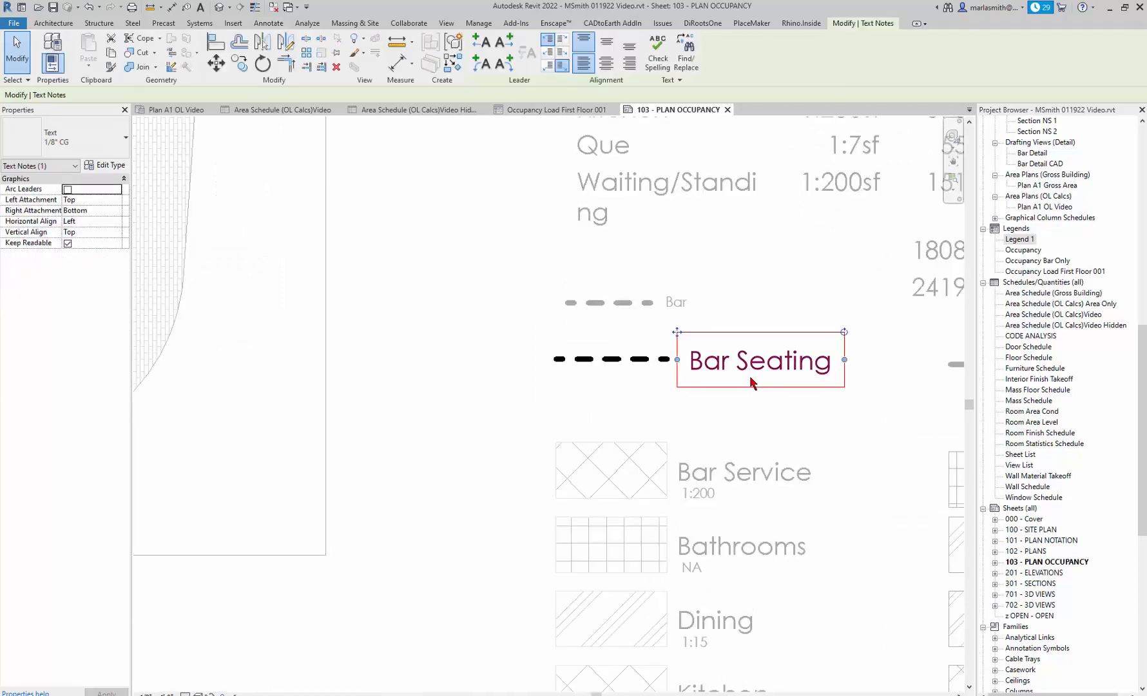
pyautogui.doubleClick(871, 440)
# Activate the Legend 1 viewport, change the "Bar" text to type 1/8" CG, and realign it beside the dashed line
pyautogui.doubleClick(678, 309)
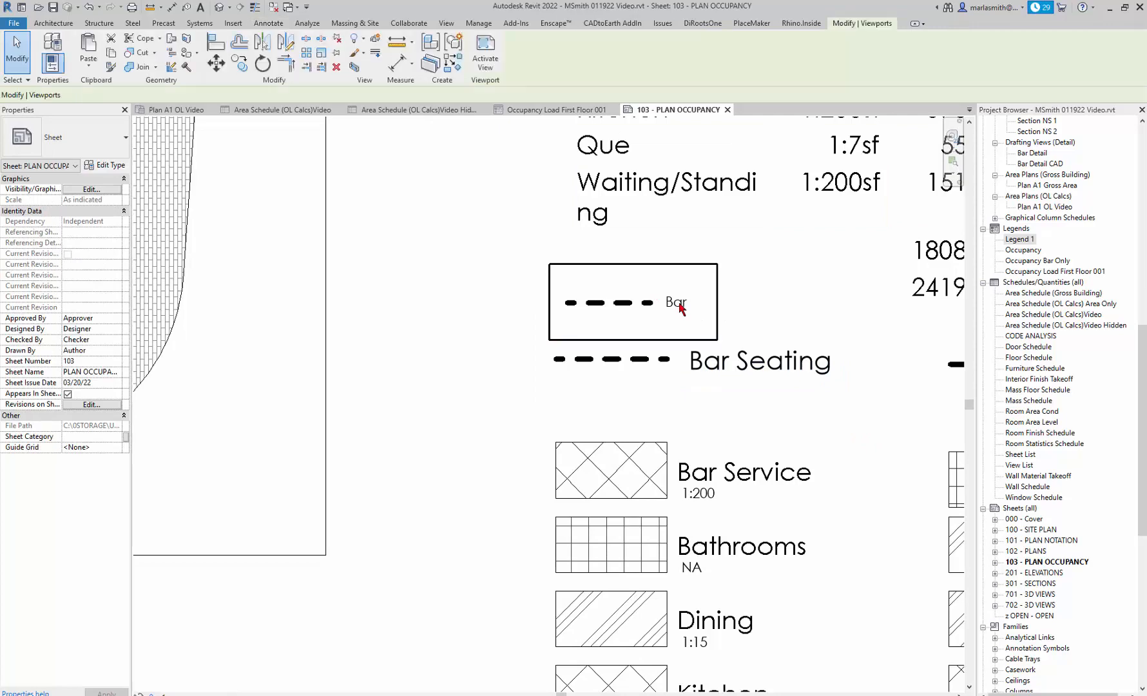
pyautogui.click(679, 310)
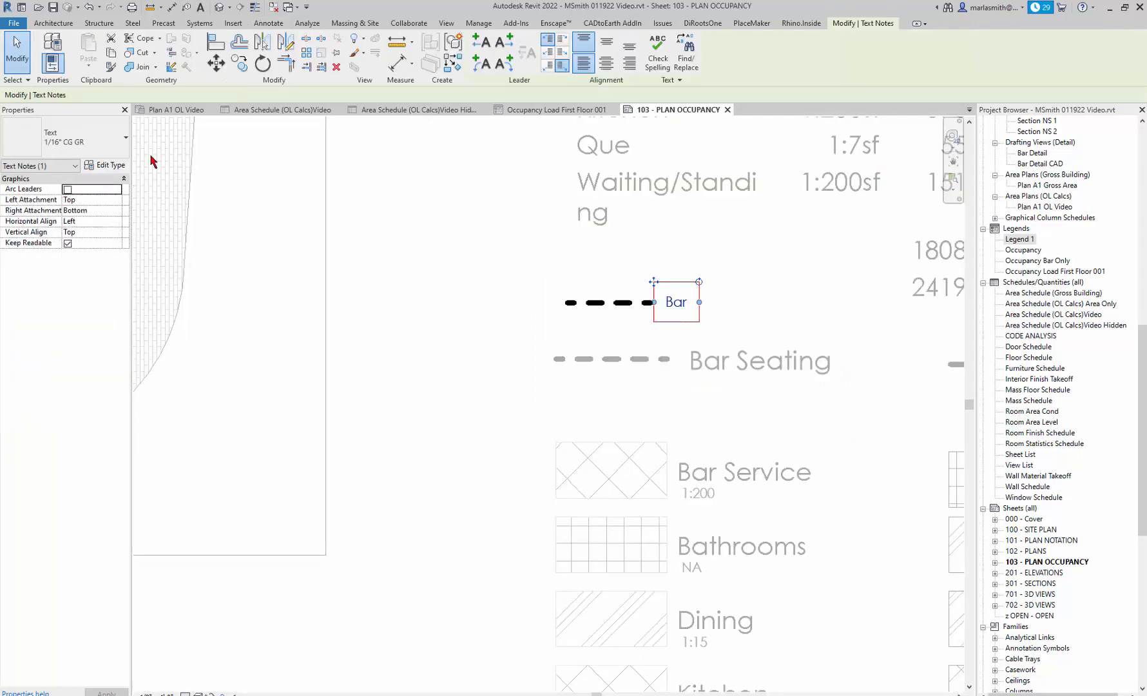
pyautogui.click(126, 155)
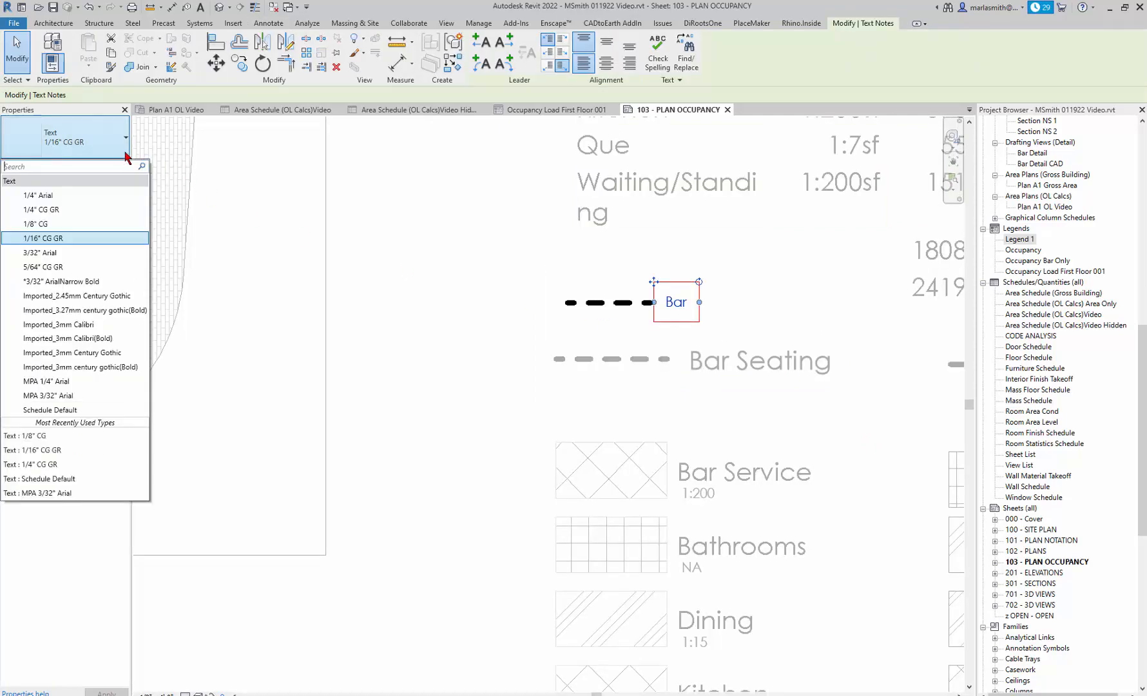
pyautogui.click(91, 224)
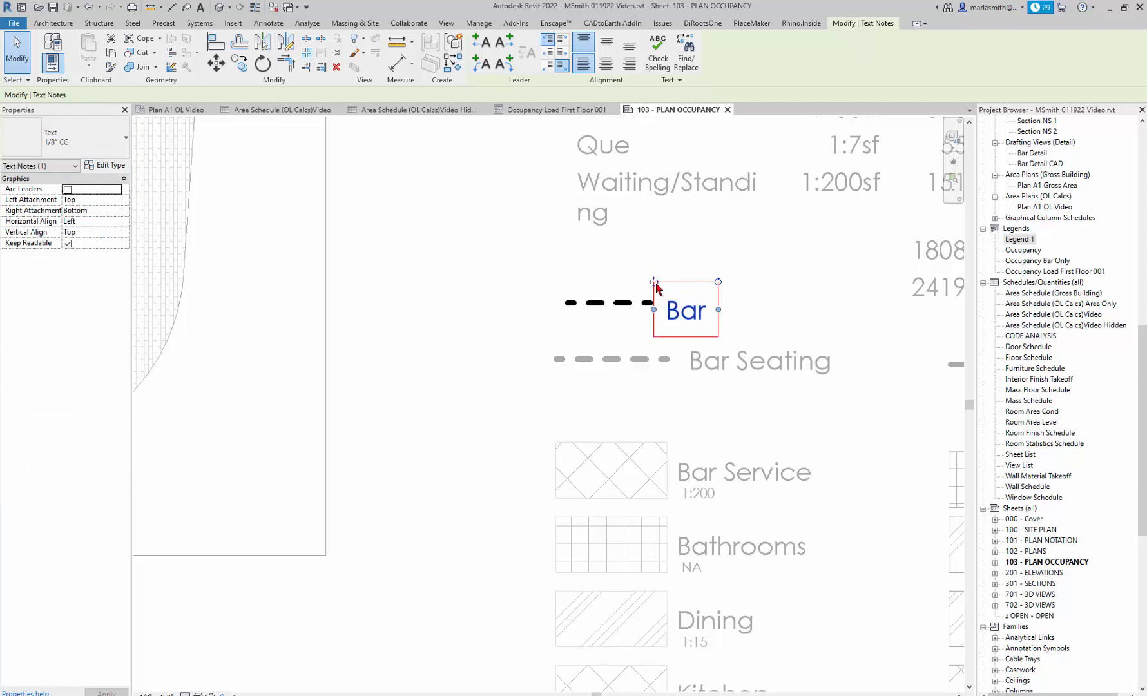
pyautogui.moveTo(654, 283); pyautogui.dragTo(682, 274)
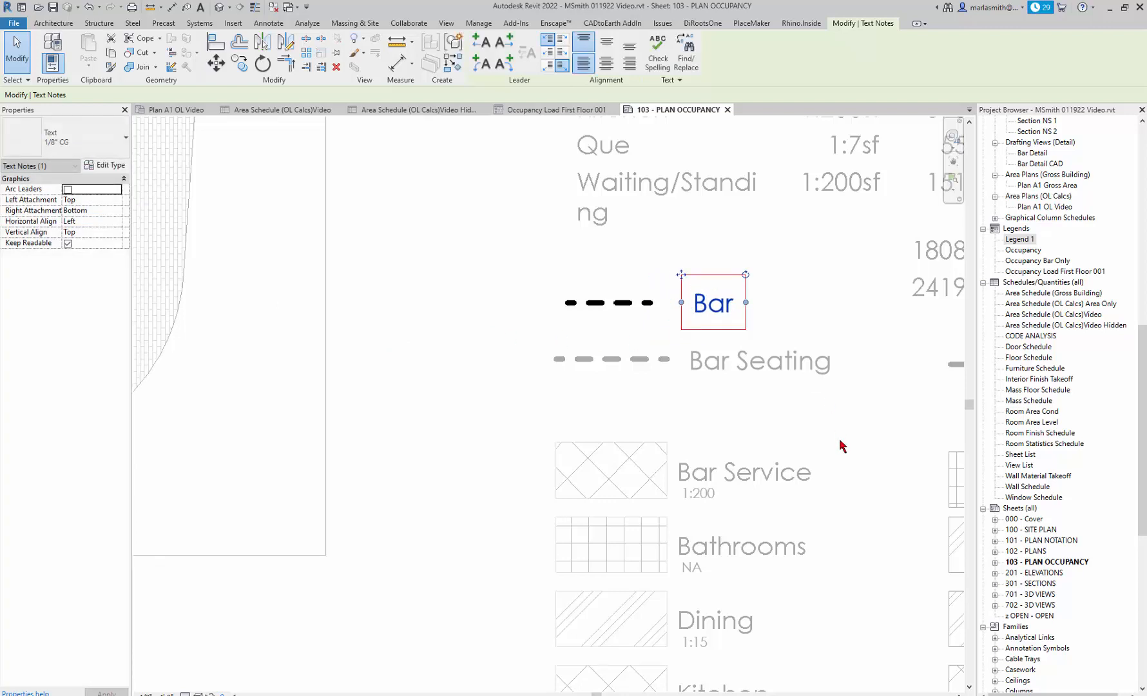
# Stretch both ends of the dashed line beside "Bar" to match the Bar Seating line, about 6'-1" long, and deactivate the legend view
pyautogui.click(570, 304)
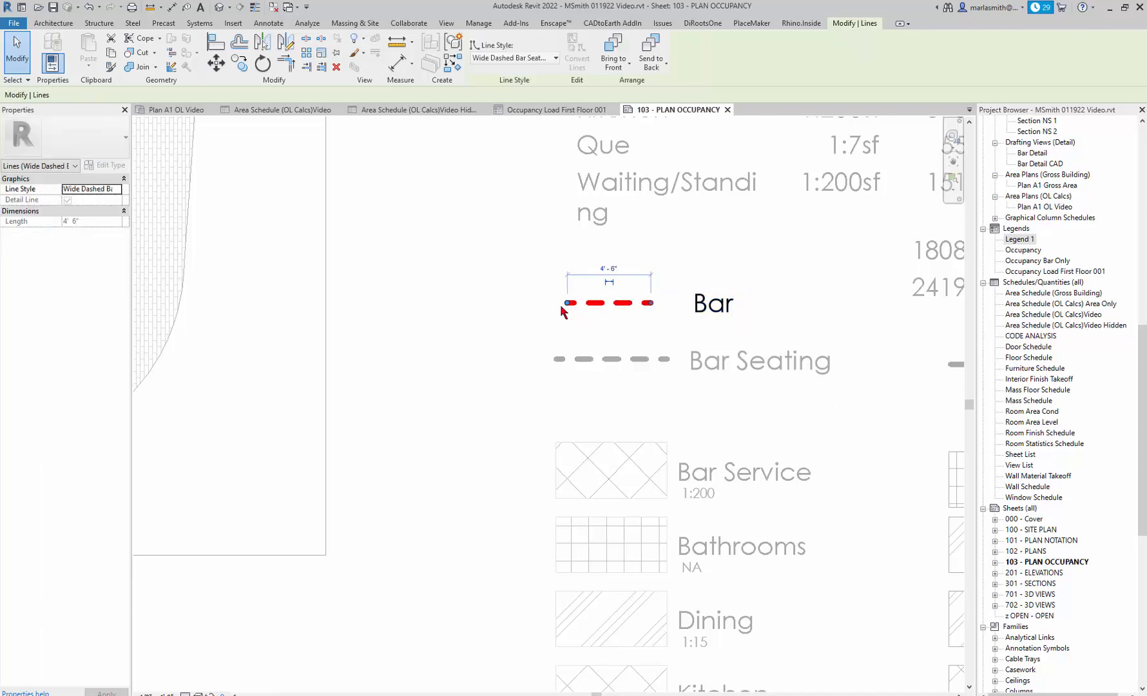
pyautogui.moveTo(568, 303); pyautogui.dragTo(555, 303)
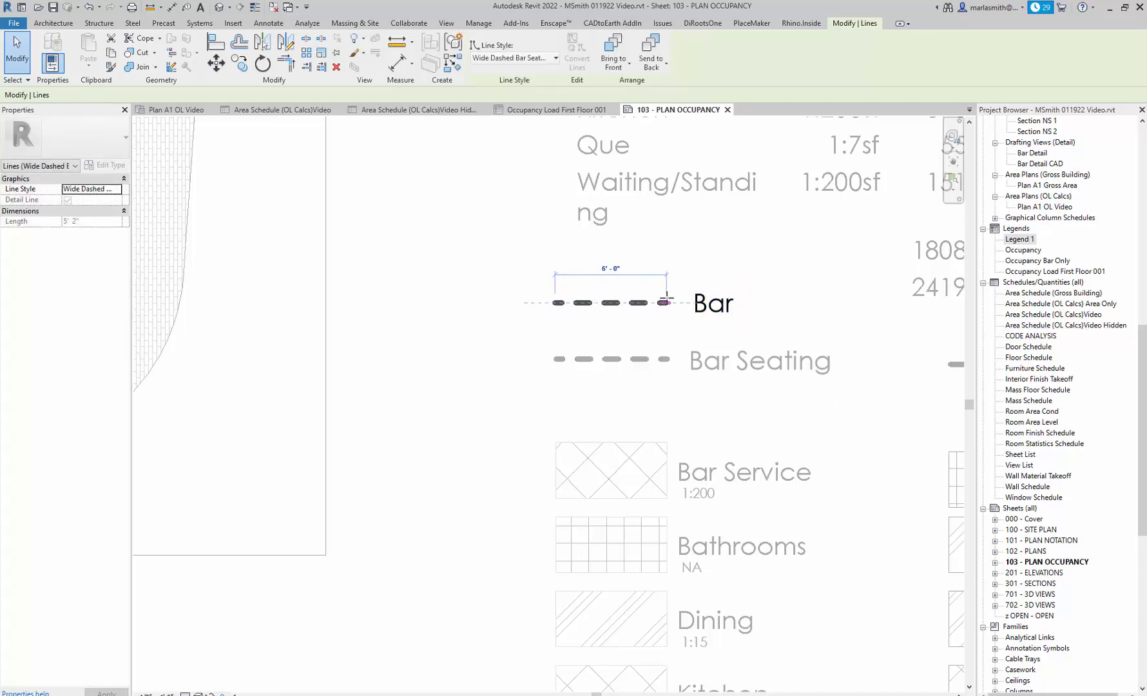
pyautogui.moveTo(651, 303); pyautogui.dragTo(666, 303)
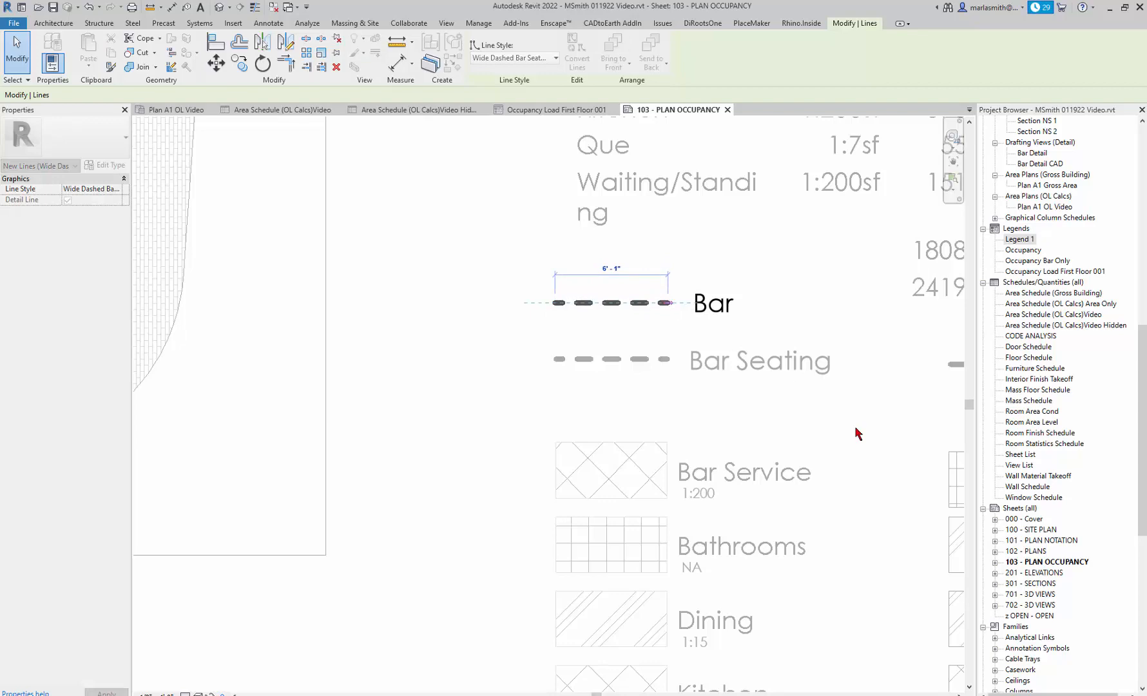
pyautogui.click(888, 461)
pyautogui.doubleClick(867, 452)
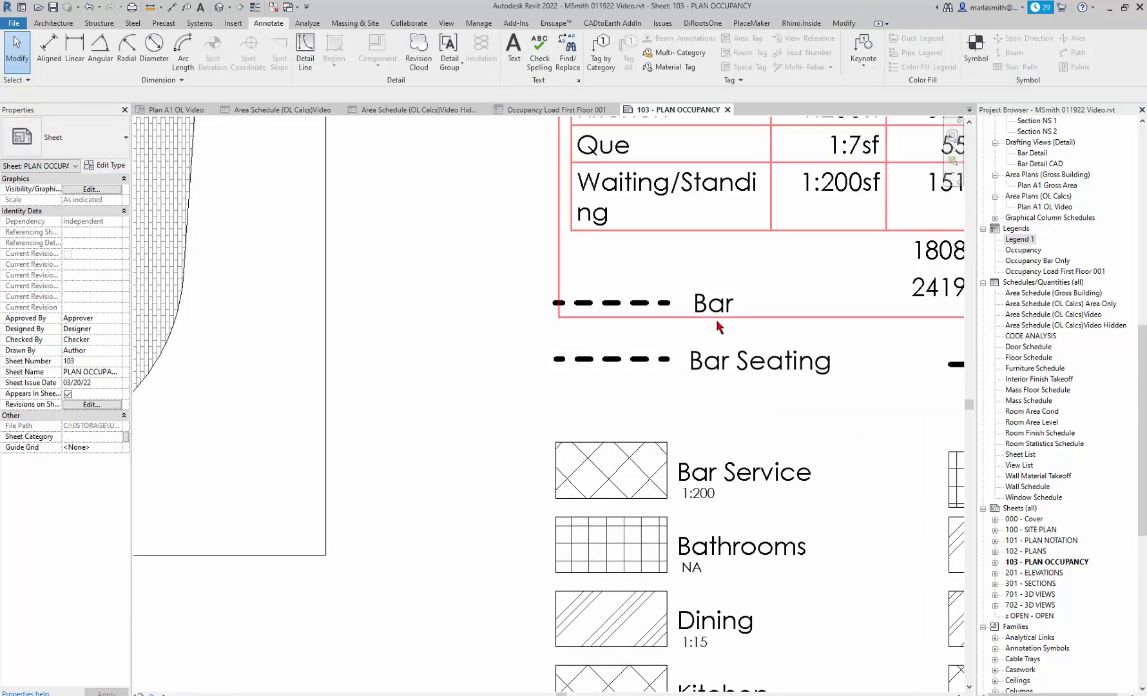
pyautogui.scroll(-5, 624, 321)
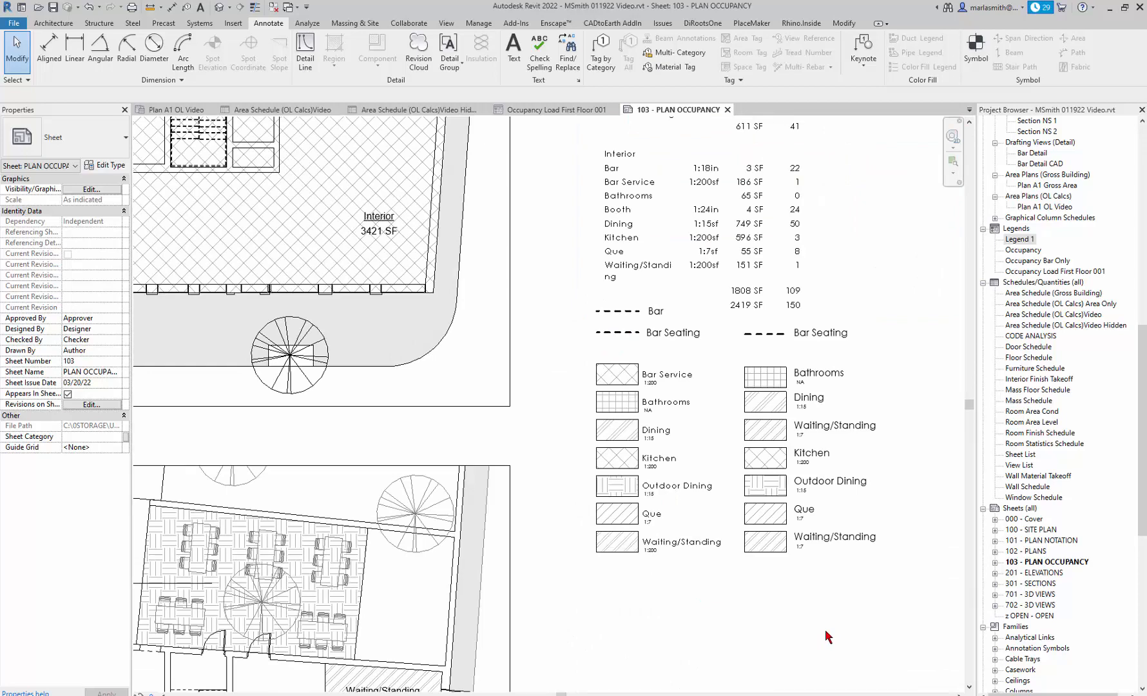
pyautogui.scroll(-3, 827, 636)
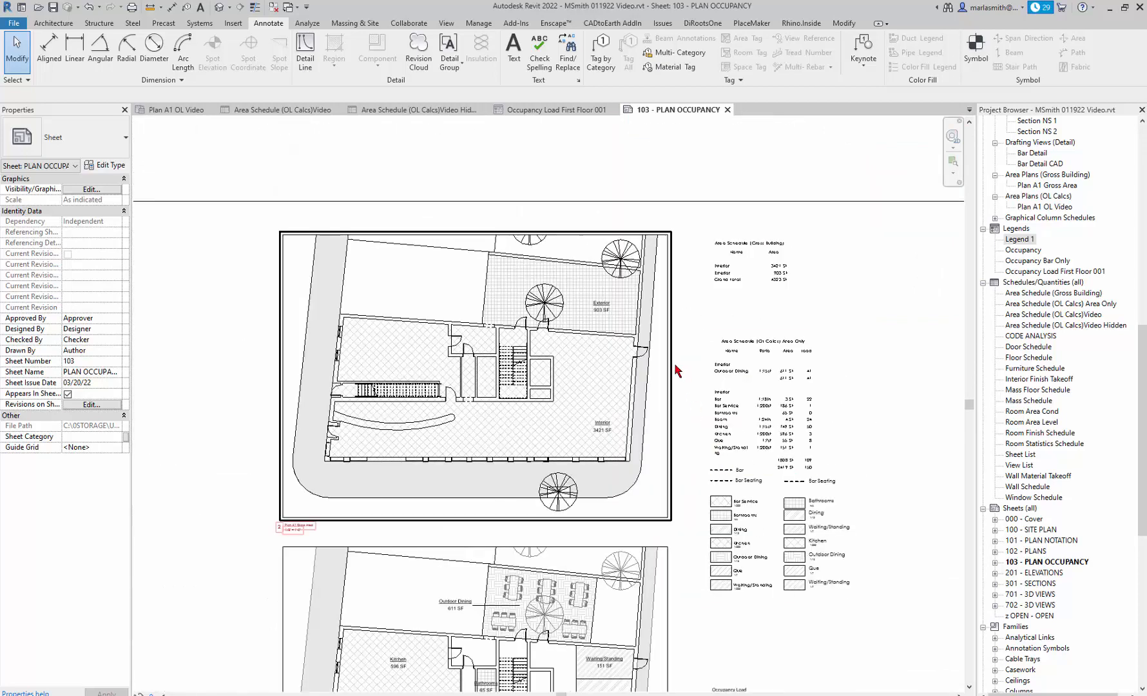
pyautogui.scroll(-2, 675, 366)
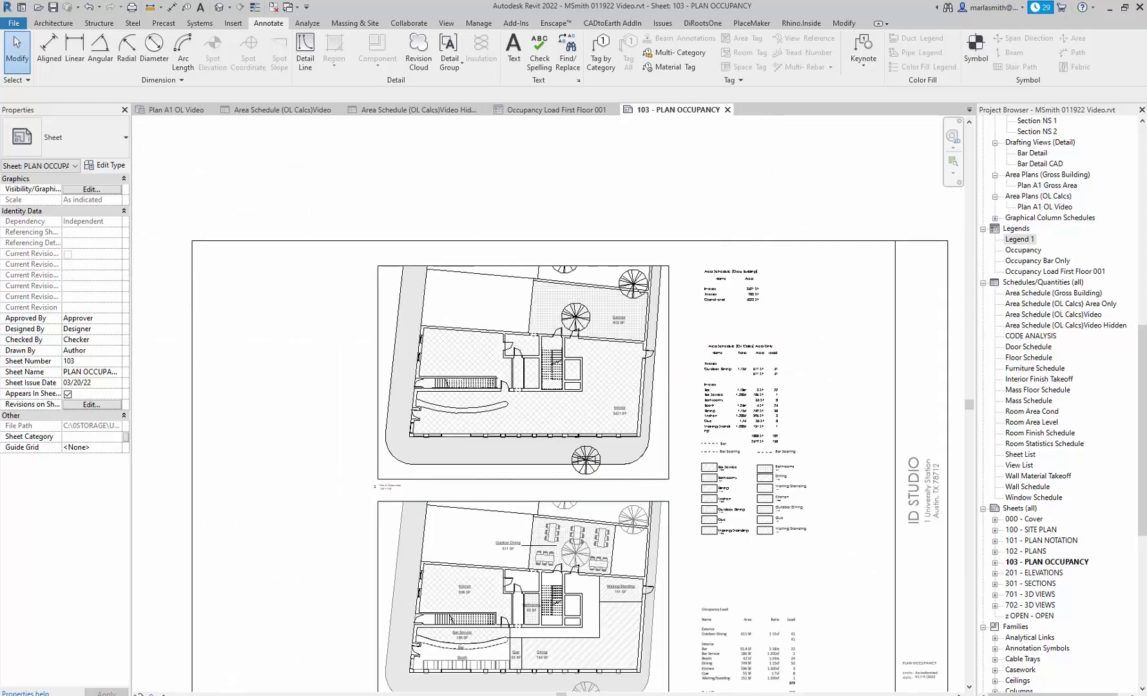